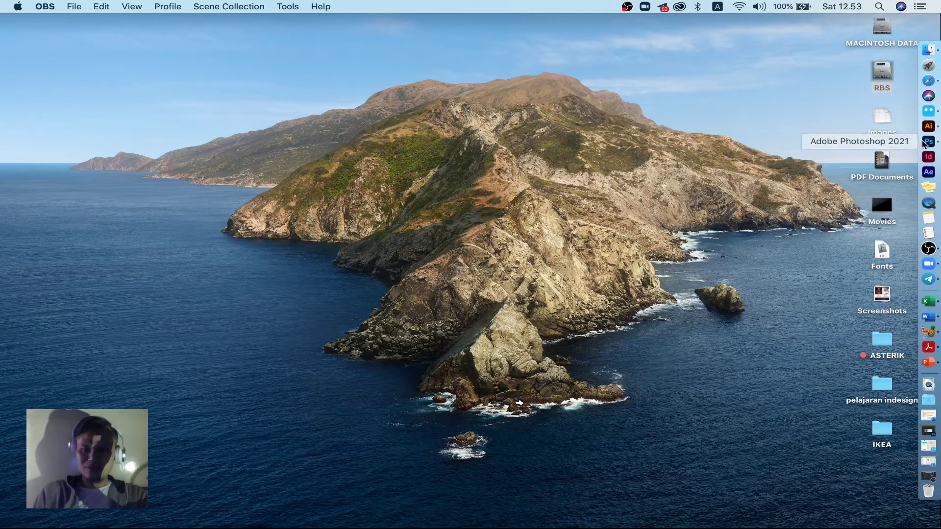
- Bring Illustrator forward, create a blank Letter document, then close Untitled-5 to return Home
{"action": "left_click", "coordinate": [928, 126]}
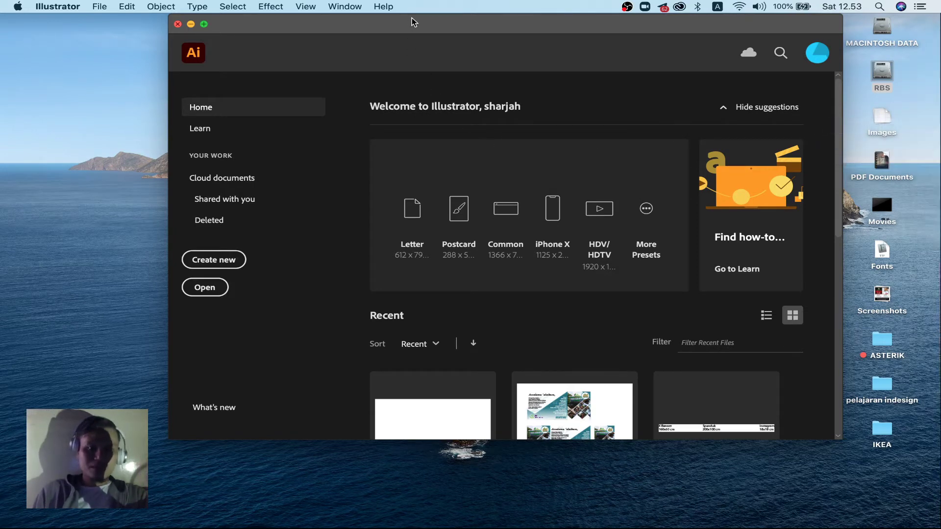
{"action": "left_click_drag", "start_coordinate": [412, 23], "coordinate": [325, 41]}
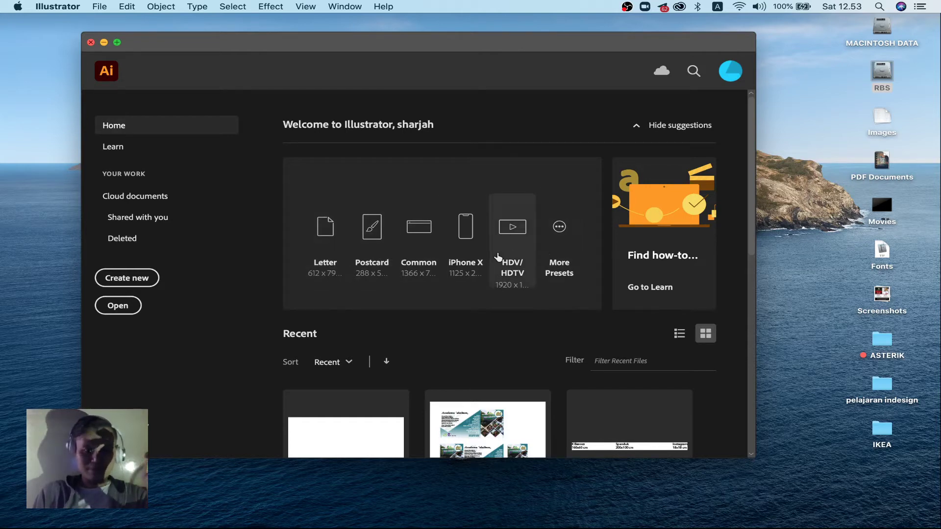
{"action": "left_click", "coordinate": [324, 230]}
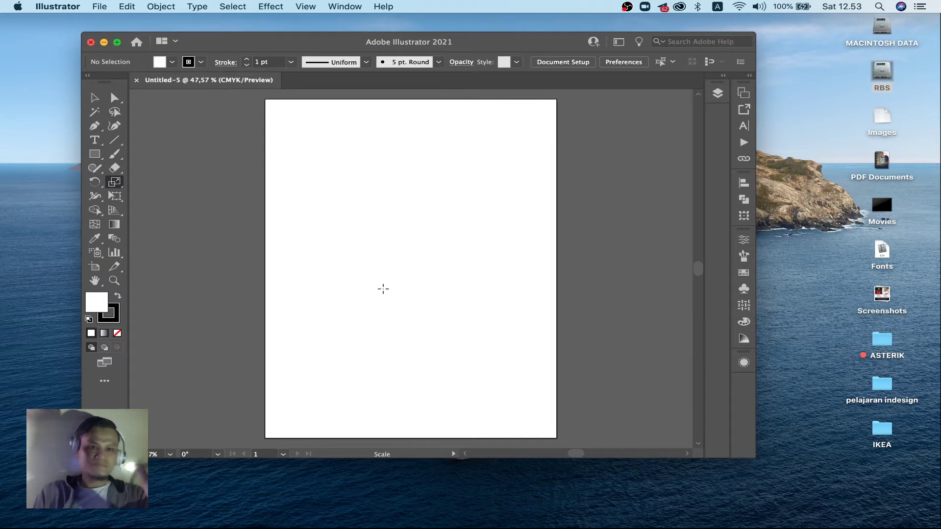
{"action": "left_click", "coordinate": [136, 80]}
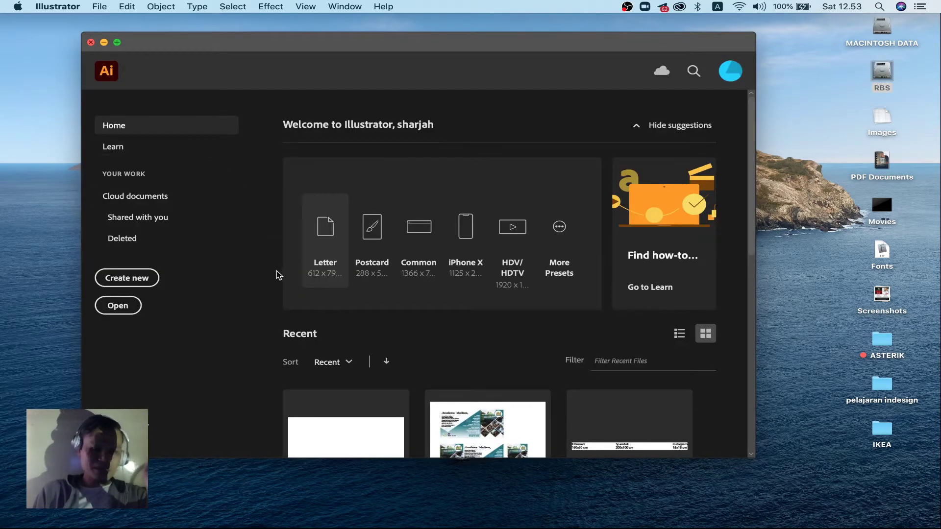
- Name the new document 'menggambar laut' and set its units to Centimeters
{"action": "left_click", "coordinate": [137, 280]}
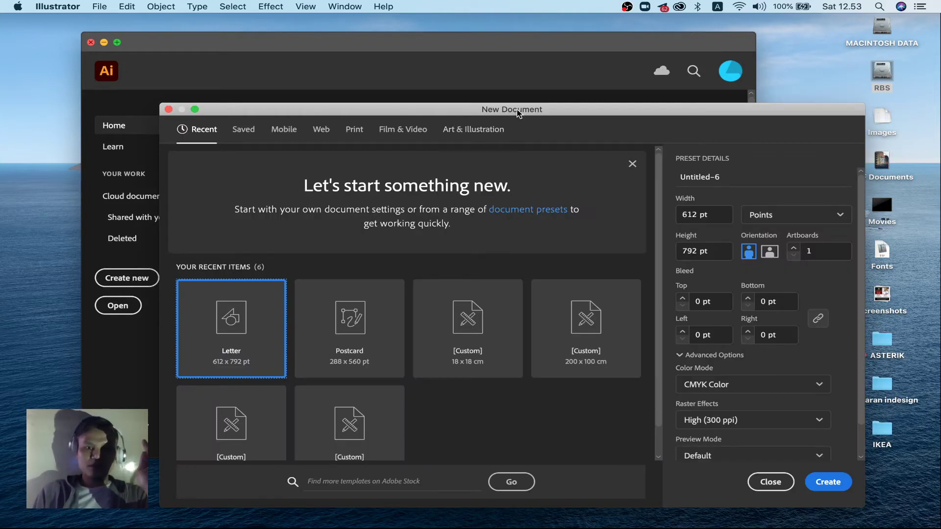
{"action": "mouse_move", "coordinate": [518, 114]}
{"action": "left_mouse_down"}
{"action": "mouse_move", "coordinate": [452, 71]}
{"action": "mouse_move", "coordinate": [443, 51]}
{"action": "left_mouse_up"}
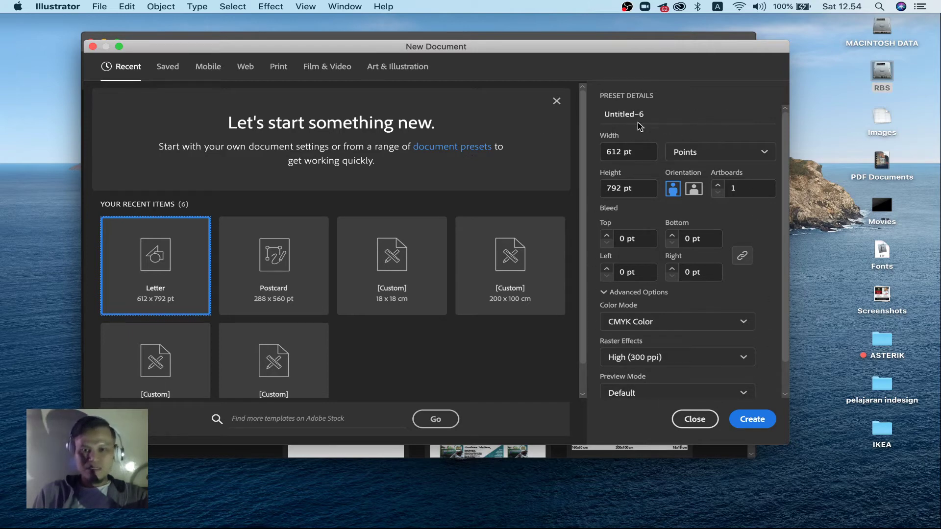
{"action": "double_click", "coordinate": [618, 116]}
{"action": "left_click_drag", "start_coordinate": [618, 117], "coordinate": [655, 113]}
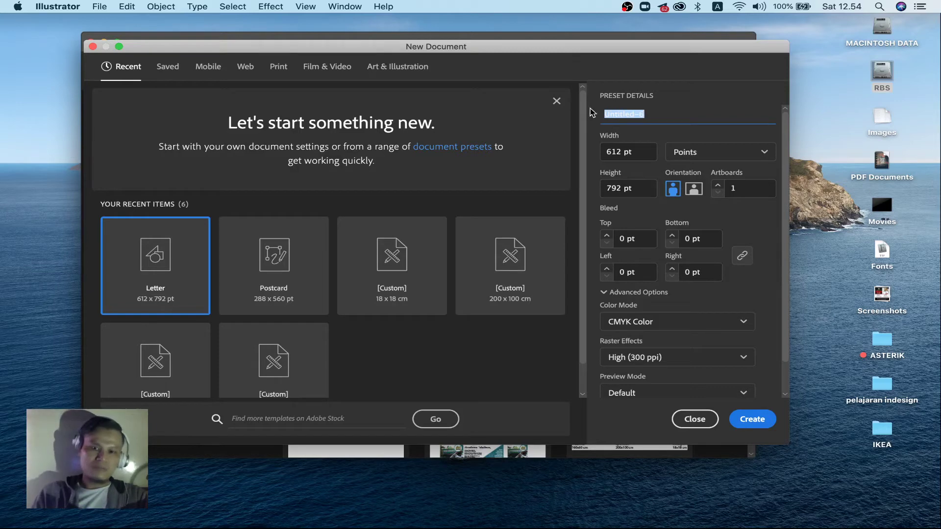
{"action": "type", "text": "mengg"}
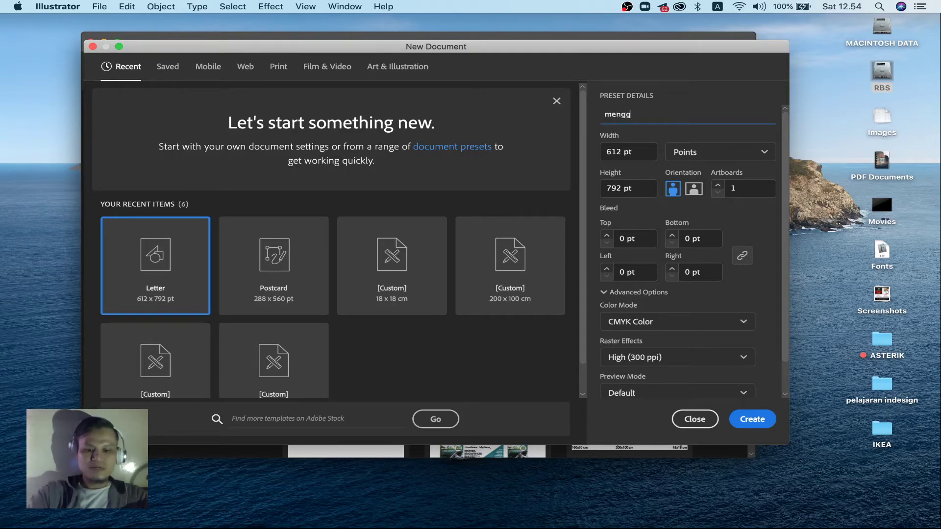
{"action": "type", "text": "ambar "}
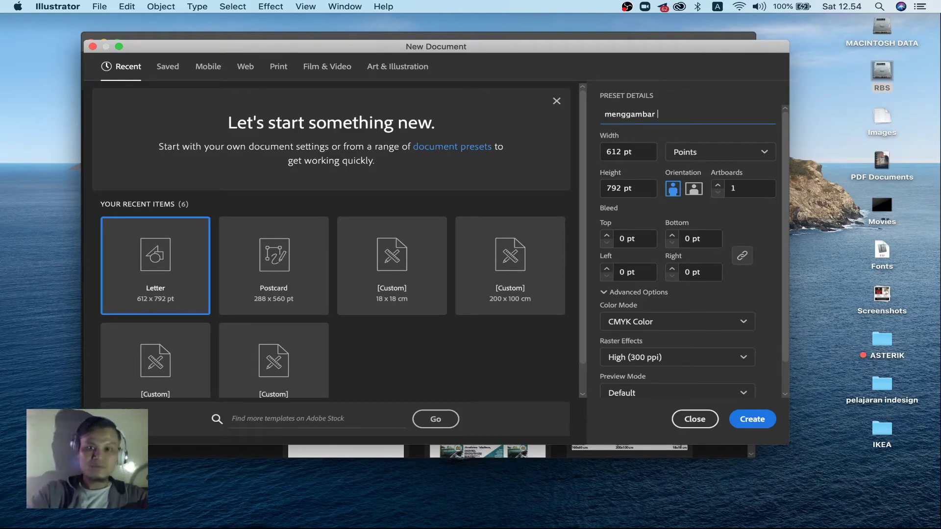
{"action": "type", "text": "l"}
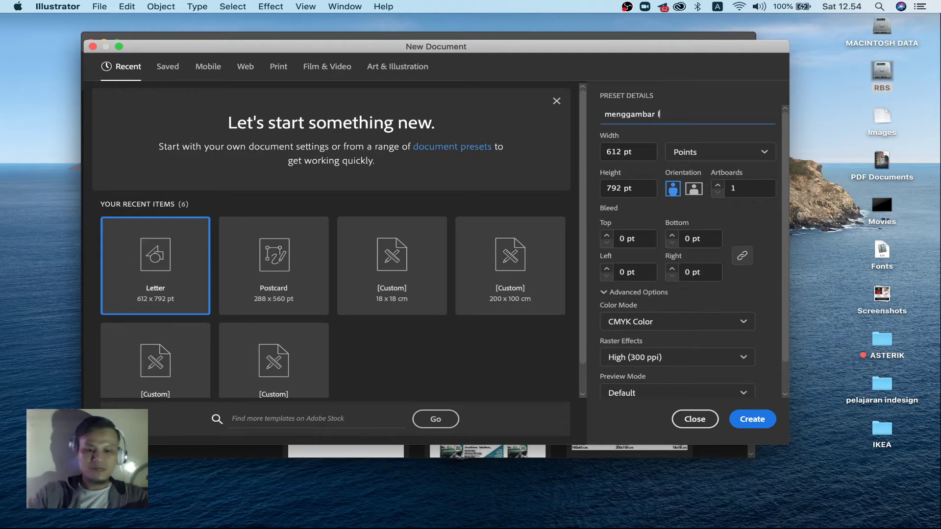
{"action": "type", "text": "aut"}
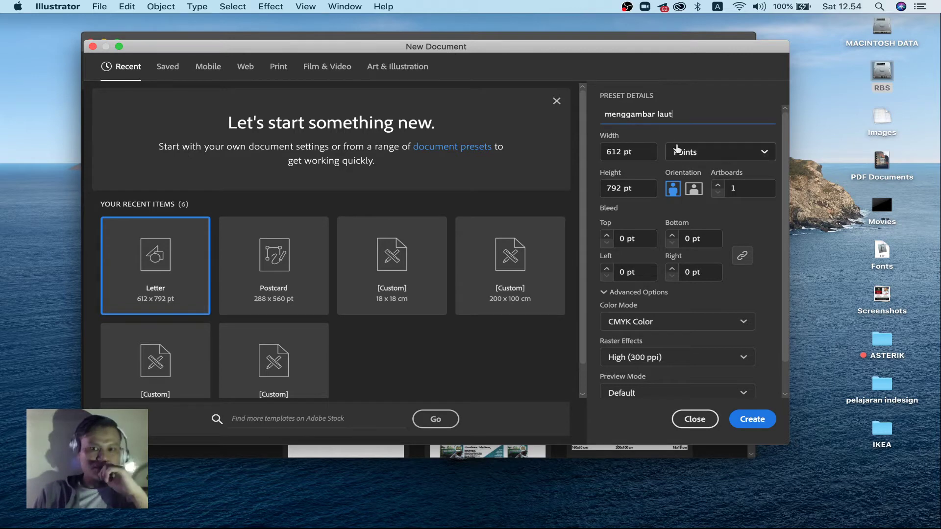
{"action": "left_click", "coordinate": [766, 154]}
{"action": "left_click", "coordinate": [765, 155]}
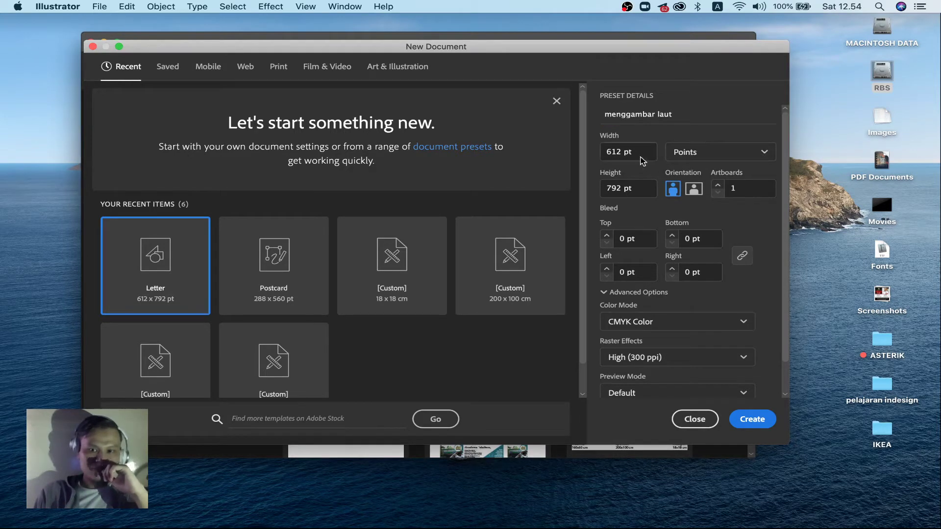
{"action": "left_click", "coordinate": [693, 152]}
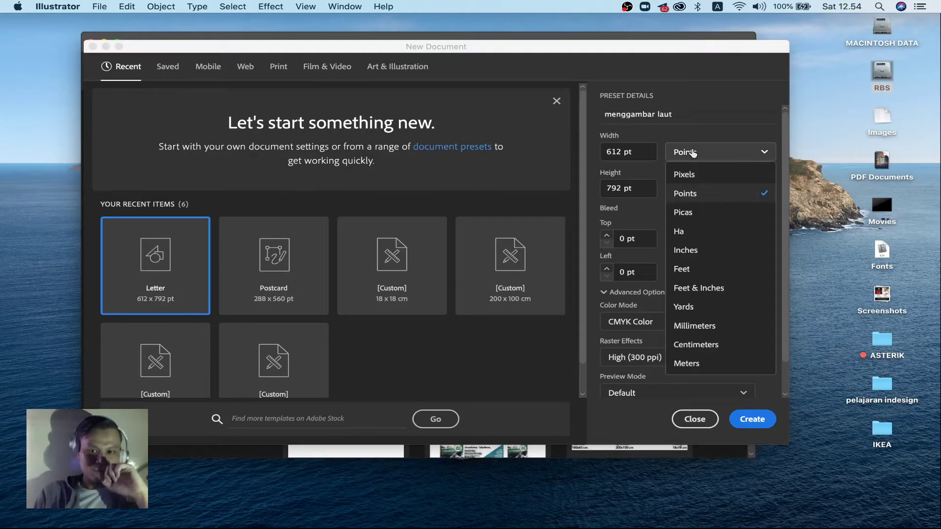
{"action": "left_click", "coordinate": [696, 344]}
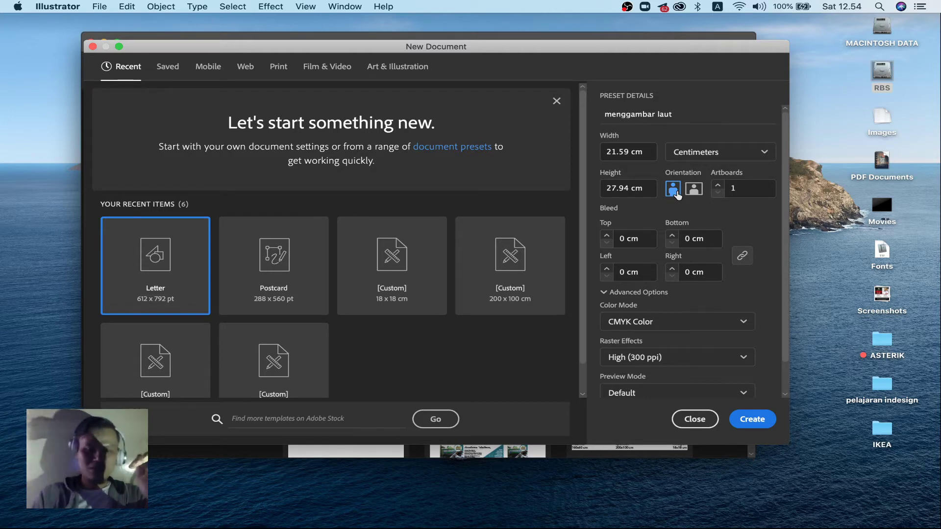
- Switch the new document to landscape orientation, 27.94 × 21.59 cm
{"action": "left_click", "coordinate": [693, 189]}
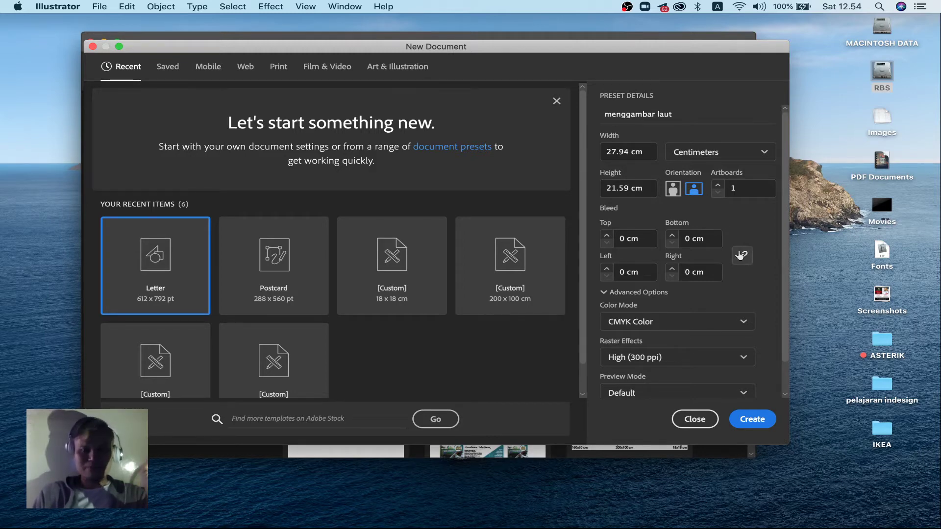
{"action": "scroll", "coordinate": [743, 272], "scroll_direction": "down", "scroll_amount": 2}
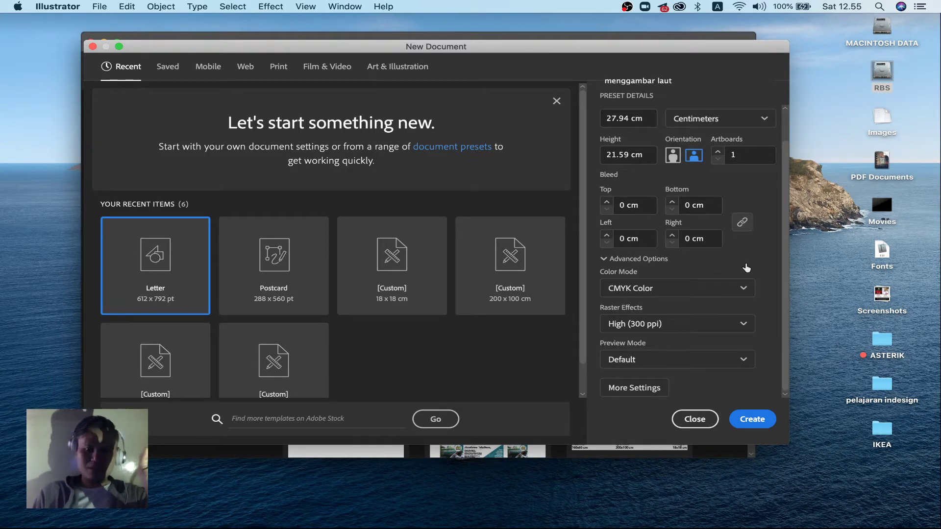
{"action": "left_click", "coordinate": [691, 292]}
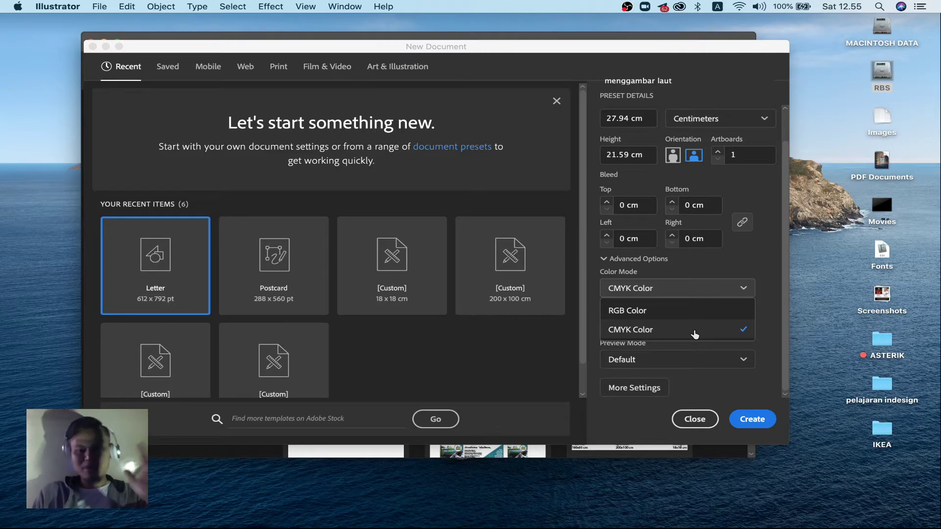
- Set Color Mode to RGB and Raster Effects to Screen (72 ppi), then create the document
{"action": "left_click", "coordinate": [737, 270]}
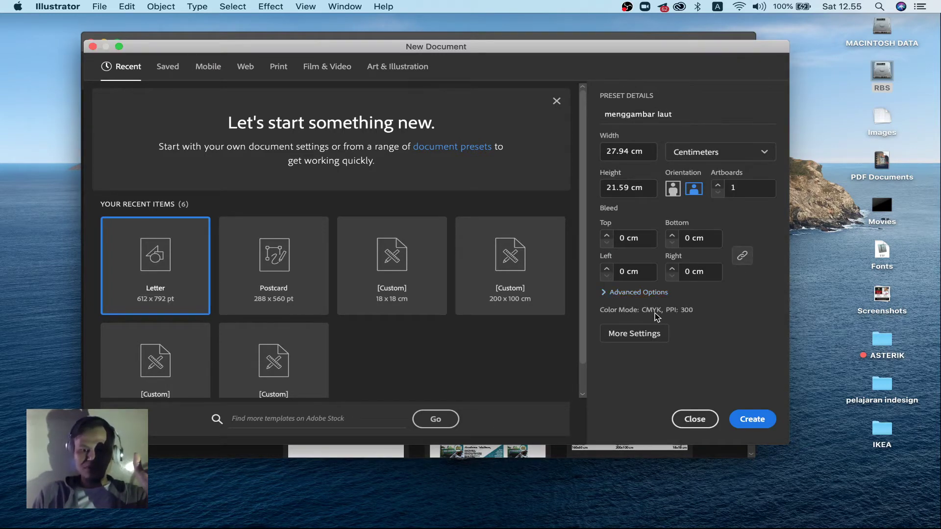
{"action": "left_click", "coordinate": [606, 293]}
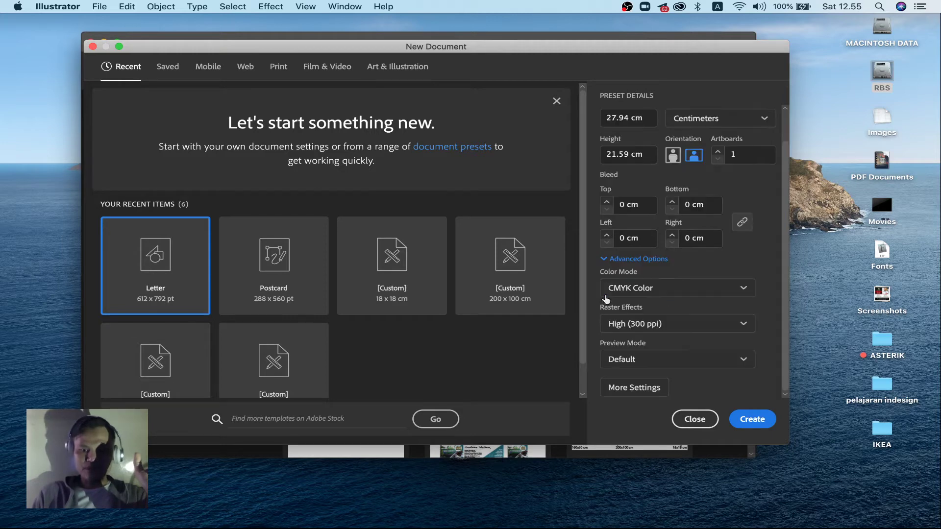
{"action": "left_click", "coordinate": [695, 294]}
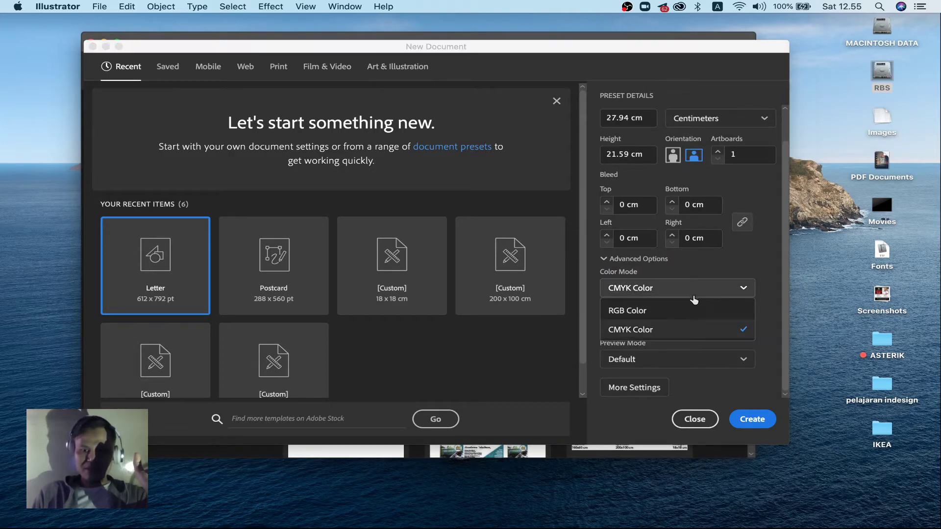
{"action": "left_click", "coordinate": [685, 310]}
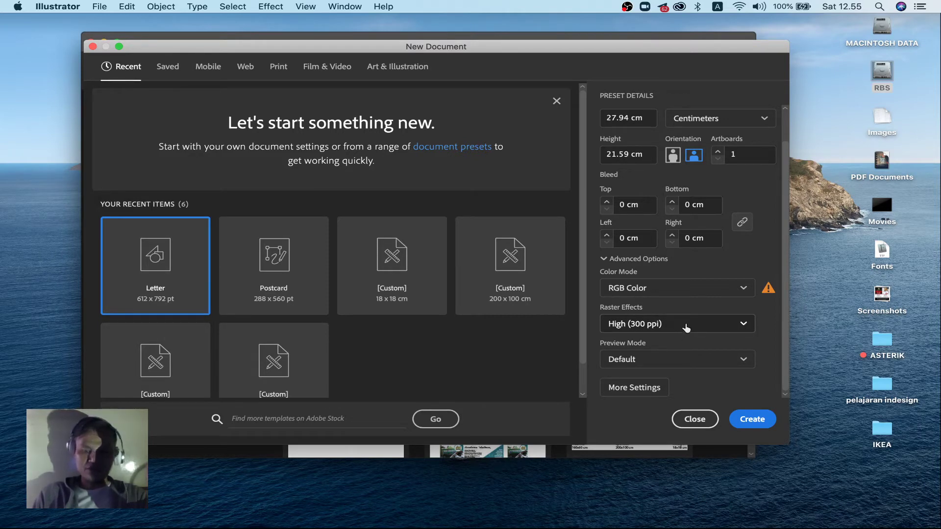
{"action": "left_click", "coordinate": [744, 326]}
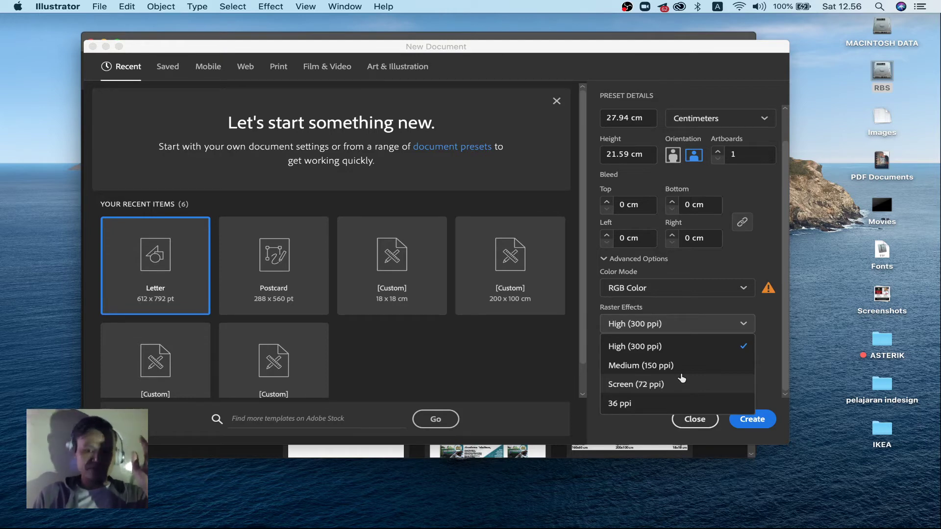
{"action": "left_click", "coordinate": [690, 387]}
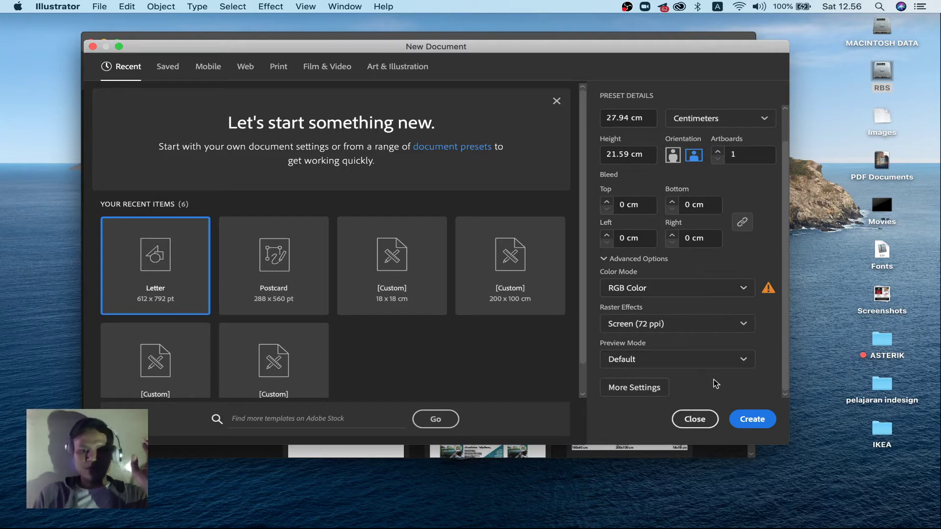
{"action": "left_click", "coordinate": [746, 417]}
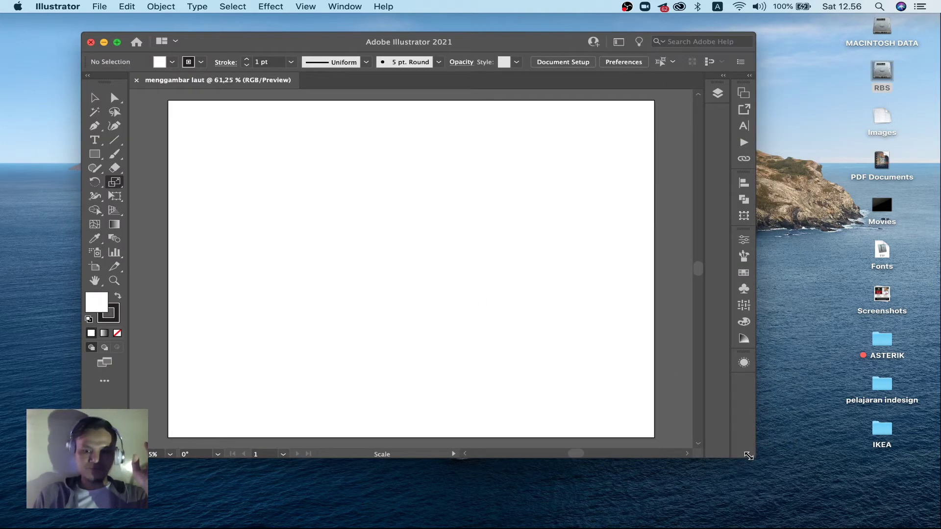
- Maximize the Illustrator window and pan the blank artboard to the centre of the view
{"action": "left_click_drag", "start_coordinate": [748, 456], "coordinate": [900, 528]}
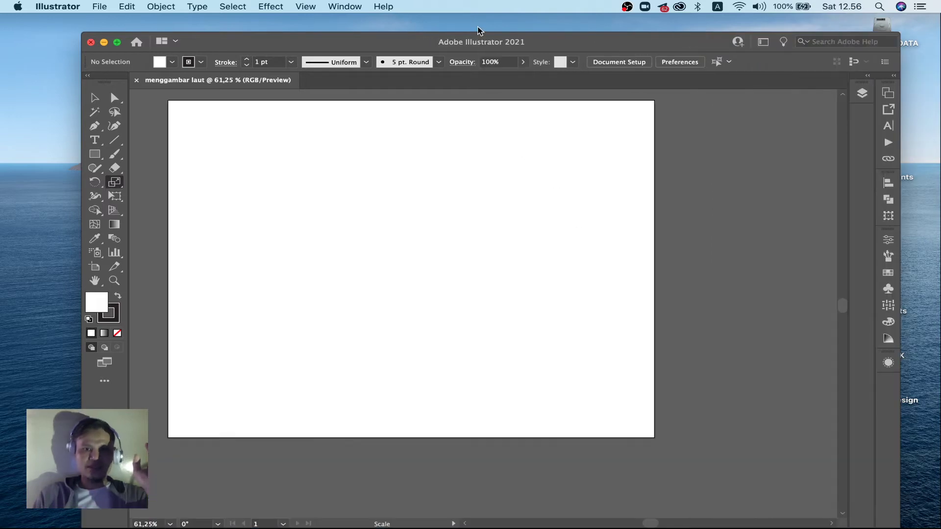
{"action": "left_click_drag", "start_coordinate": [375, 39], "coordinate": [322, 20]}
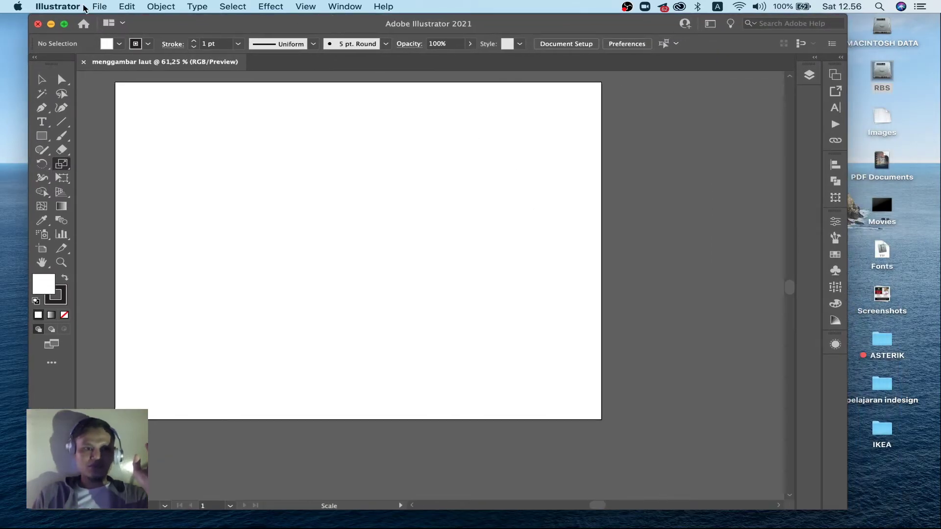
{"action": "left_click", "coordinate": [64, 25]}
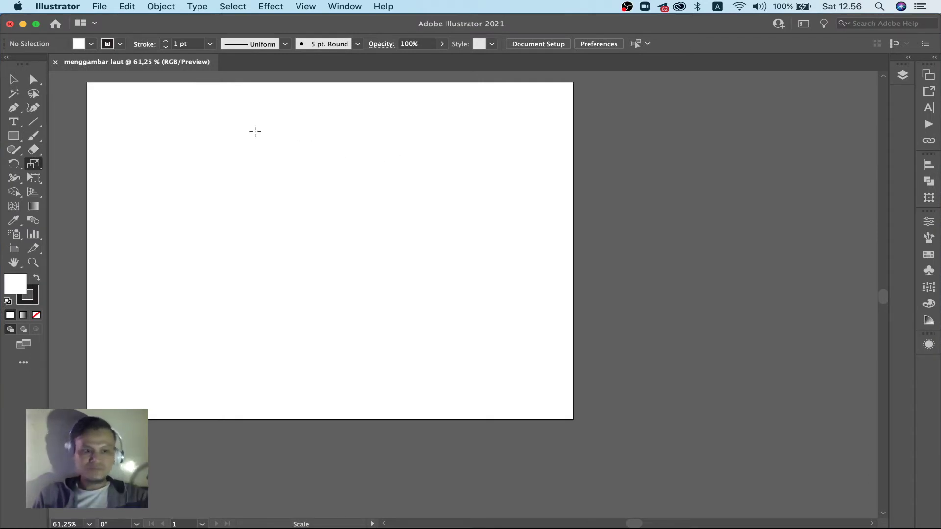
{"action": "left_click", "coordinate": [14, 262]}
{"action": "left_click_drag", "start_coordinate": [258, 260], "coordinate": [422, 297]}
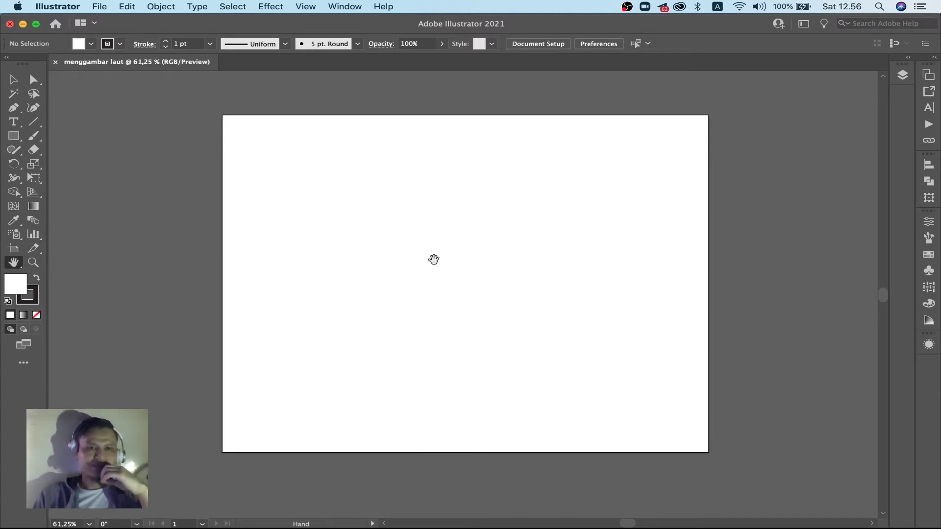
{"action": "left_click", "coordinate": [338, 7]}
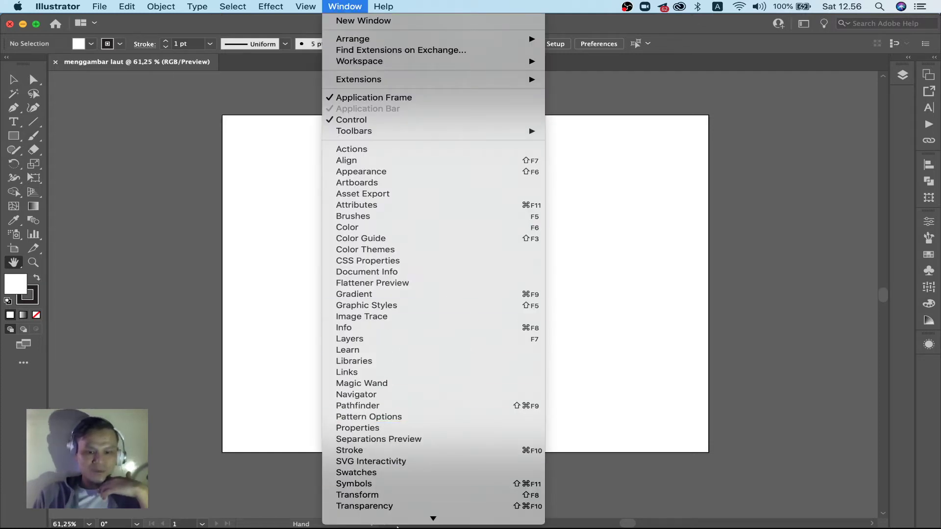
{"action": "mouse_move", "coordinate": [371, 499]}
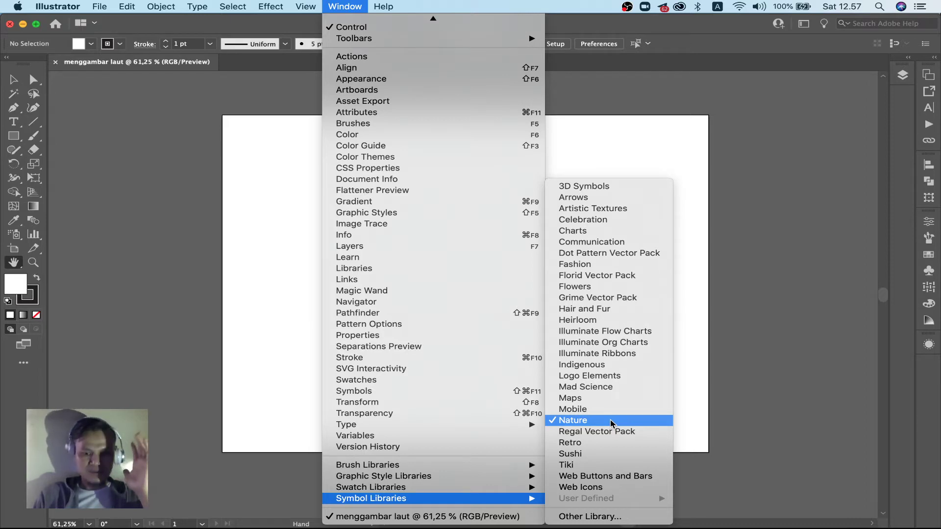
- Open the Nature symbol library beside the artboard and place Rock 4 near the upper left
{"action": "left_click", "coordinate": [611, 423]}
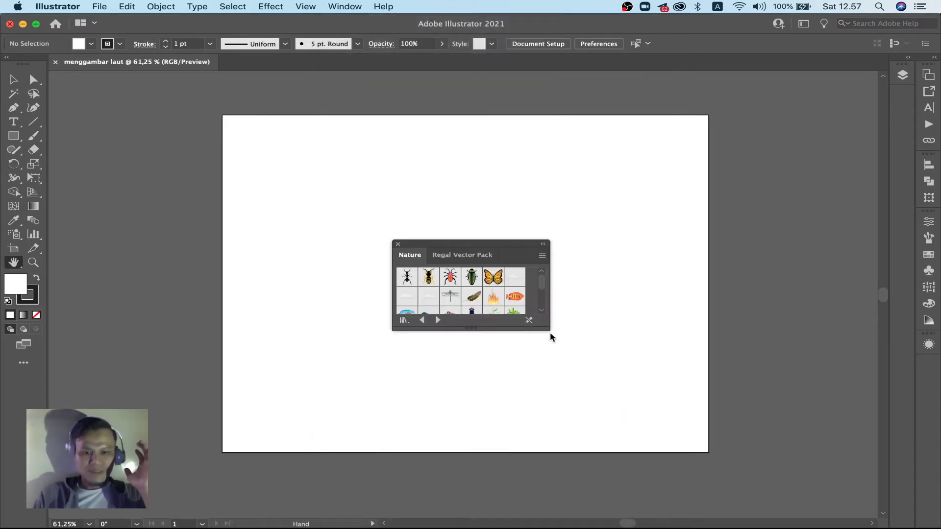
{"action": "left_click_drag", "start_coordinate": [548, 326], "coordinate": [555, 453]}
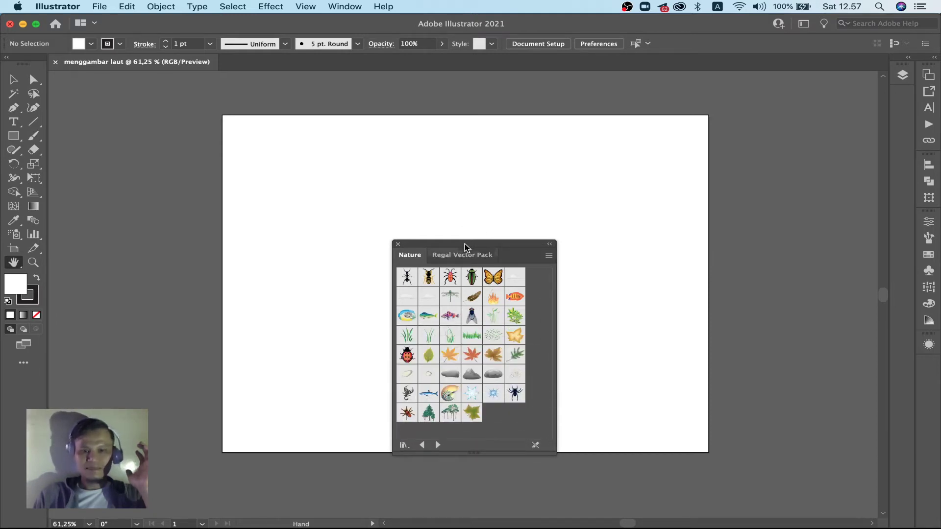
{"action": "left_click_drag", "start_coordinate": [465, 247], "coordinate": [729, 198]}
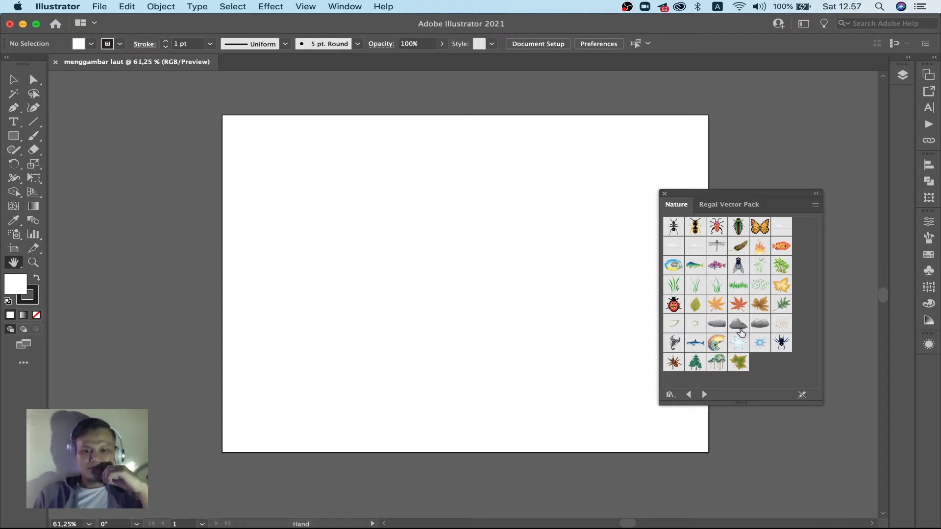
{"action": "left_click_drag", "start_coordinate": [740, 327], "coordinate": [658, 331]}
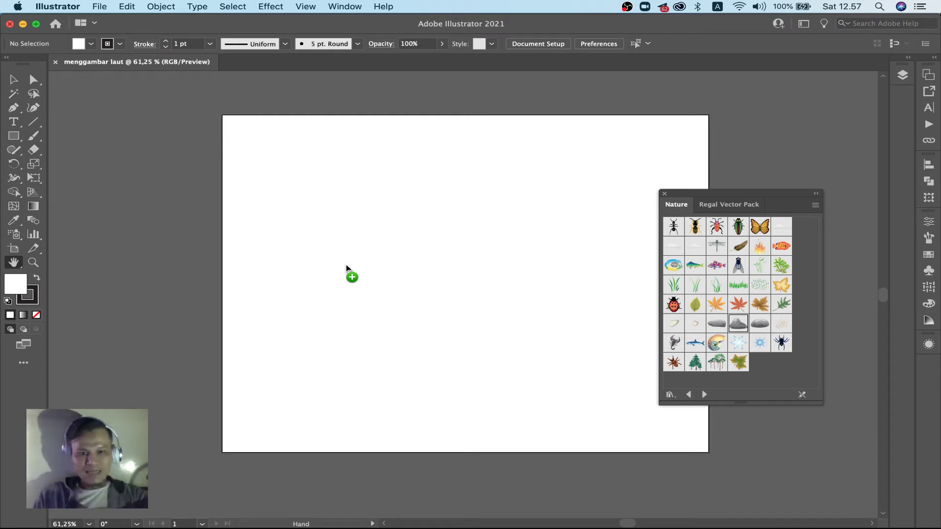
{"action": "left_click_drag", "start_coordinate": [347, 267], "coordinate": [320, 244]}
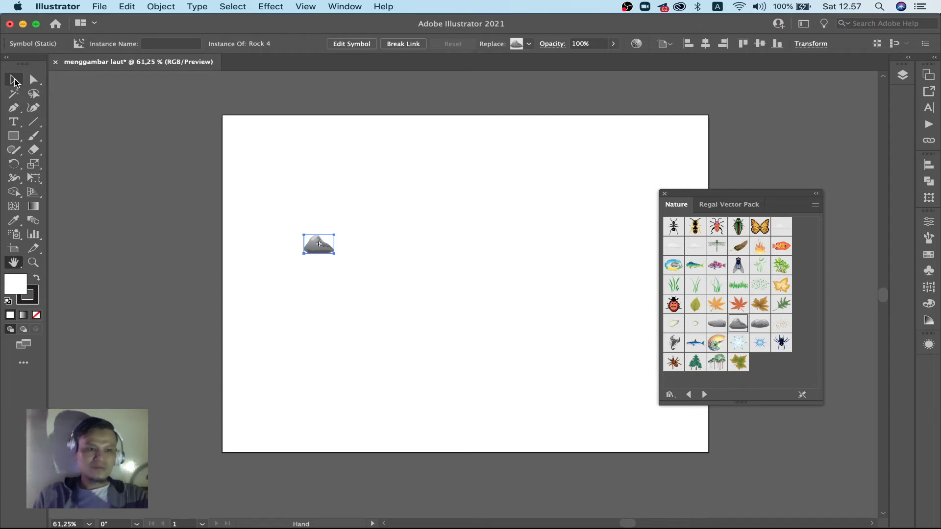
- Enlarge the Rock 4 symbol and move it further left
{"action": "left_click", "coordinate": [14, 79]}
{"action": "left_click_drag", "start_coordinate": [334, 233], "coordinate": [456, 182]}
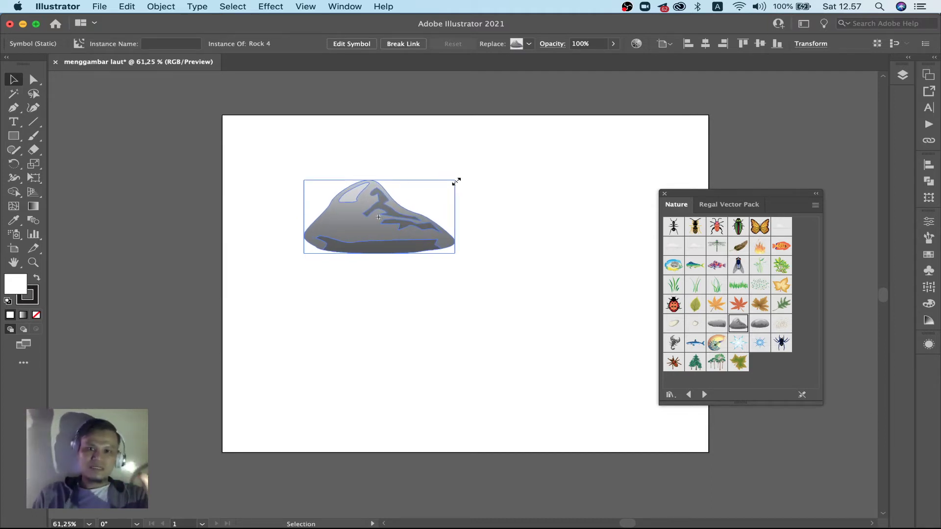
{"action": "left_click_drag", "start_coordinate": [457, 182], "coordinate": [469, 177]}
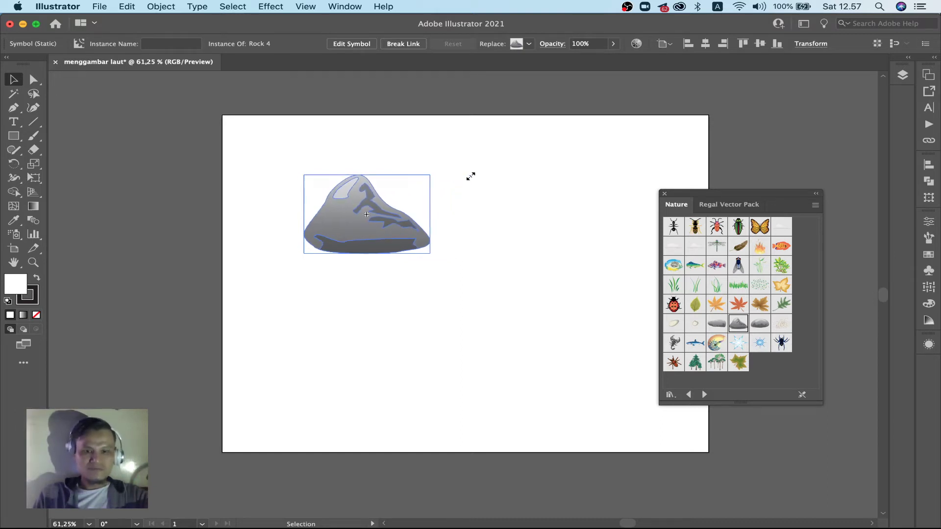
{"action": "mouse_move", "coordinate": [470, 177]}
{"action": "left_mouse_down"}
{"action": "mouse_move", "coordinate": [528, 154]}
{"action": "mouse_move", "coordinate": [466, 185]}
{"action": "mouse_move", "coordinate": [517, 160]}
{"action": "mouse_move", "coordinate": [487, 186]}
{"action": "mouse_move", "coordinate": [575, 164]}
{"action": "mouse_move", "coordinate": [516, 189]}
{"action": "mouse_move", "coordinate": [586, 155]}
{"action": "mouse_move", "coordinate": [479, 211]}
{"action": "mouse_move", "coordinate": [585, 164]}
{"action": "left_mouse_up"}
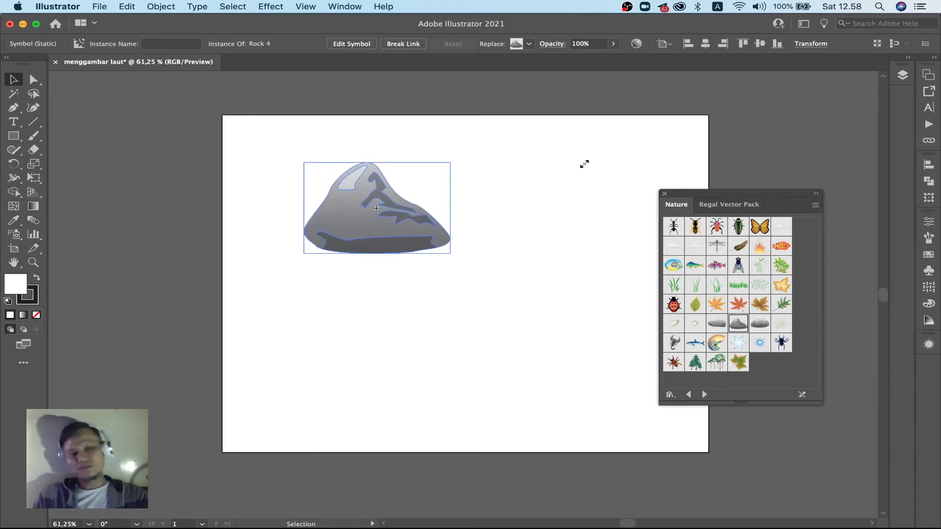
{"action": "left_click_drag", "start_coordinate": [584, 164], "coordinate": [584, 163]}
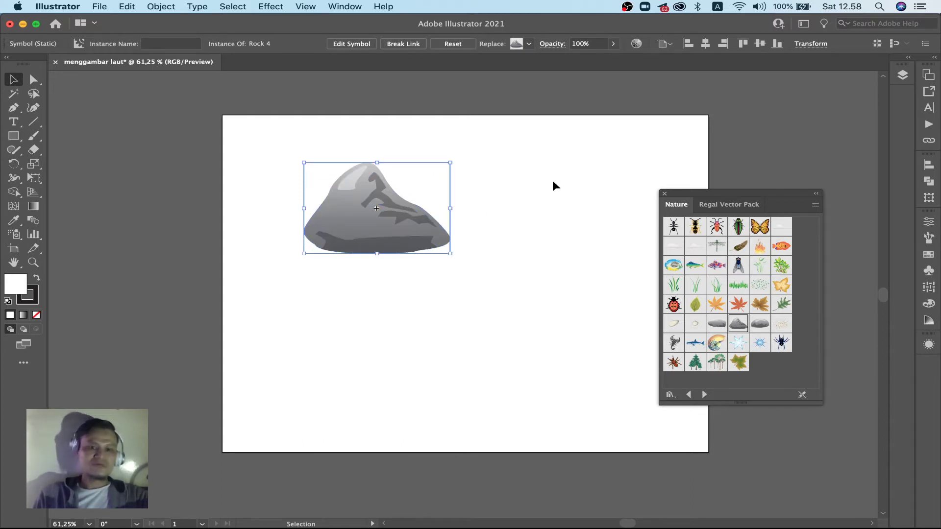
{"action": "left_click_drag", "start_coordinate": [450, 162], "coordinate": [399, 184]}
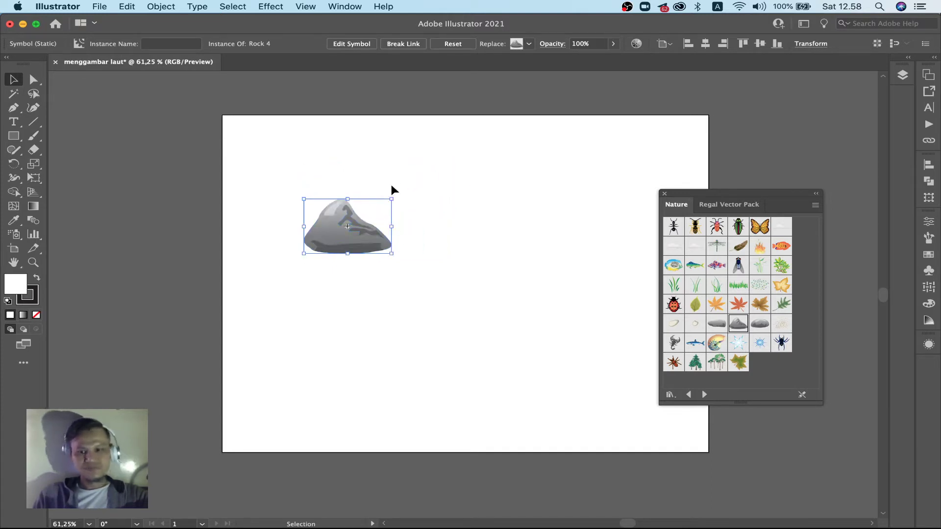
{"action": "left_click_drag", "start_coordinate": [334, 222], "coordinate": [292, 221]}
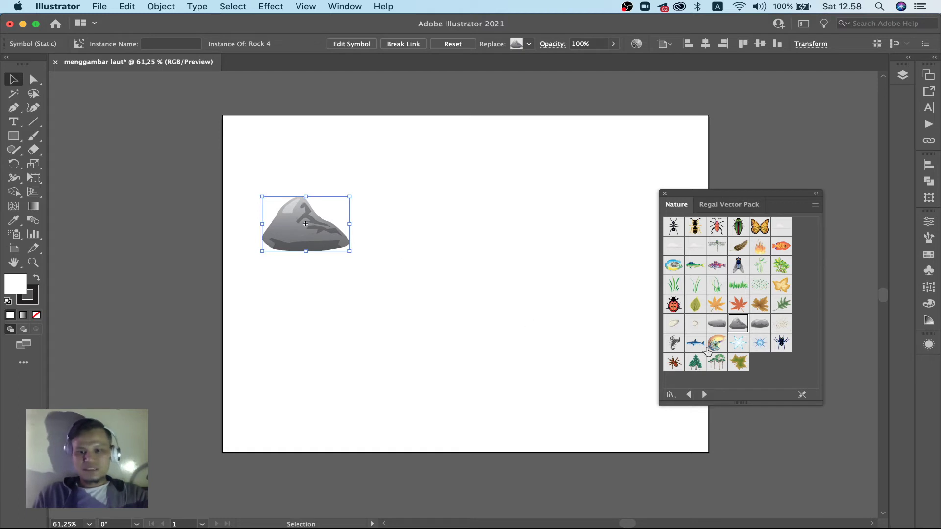
- Add an enlarged Rock 5 on the artboard's right and a flat Rock 3 lower down
{"action": "left_click_drag", "start_coordinate": [759, 328], "coordinate": [552, 335]}
{"action": "left_click_drag", "start_coordinate": [567, 281], "coordinate": [426, 283]}
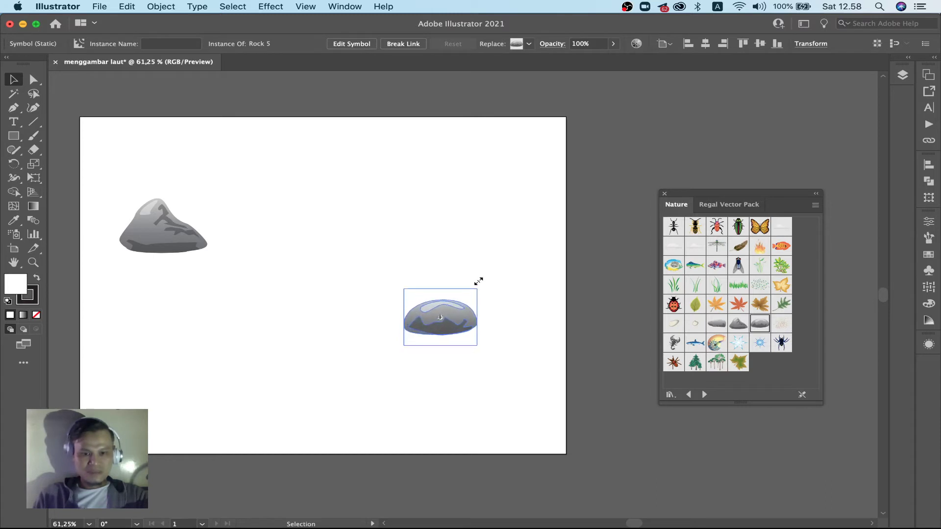
{"action": "mouse_move", "coordinate": [418, 327]}
{"action": "left_mouse_down"}
{"action": "mouse_move", "coordinate": [477, 300]}
{"action": "mouse_move", "coordinate": [506, 319]}
{"action": "left_mouse_up"}
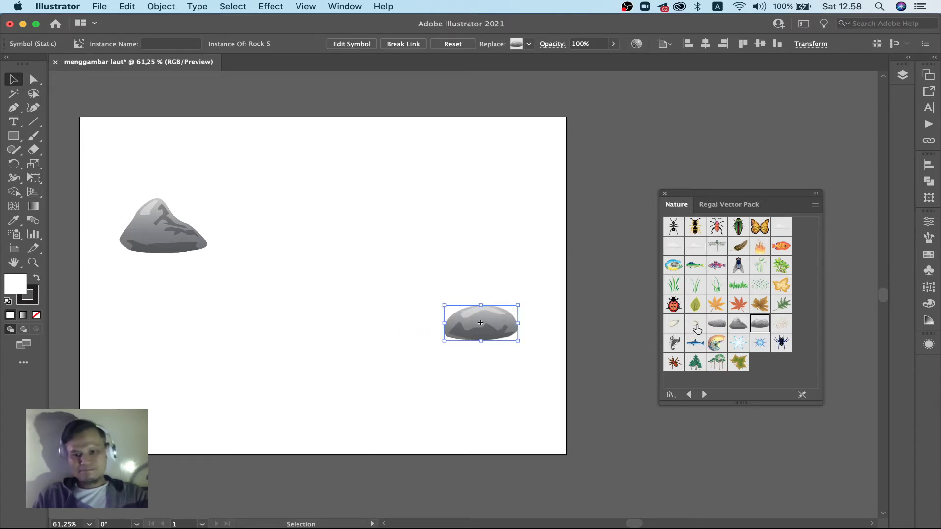
{"action": "mouse_move", "coordinate": [717, 327]}
{"action": "left_mouse_down"}
{"action": "mouse_move", "coordinate": [234, 388]}
{"action": "mouse_move", "coordinate": [299, 357]}
{"action": "left_mouse_up"}
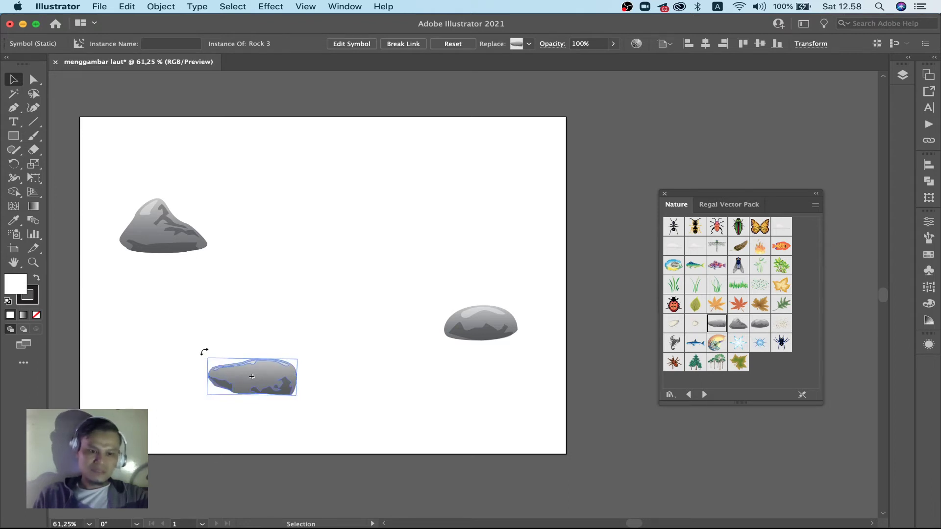
- Rotate Rock 3 upright at the bottom-left edge and nudge Rock 4 up and right
{"action": "left_click_drag", "start_coordinate": [203, 353], "coordinate": [269, 348]}
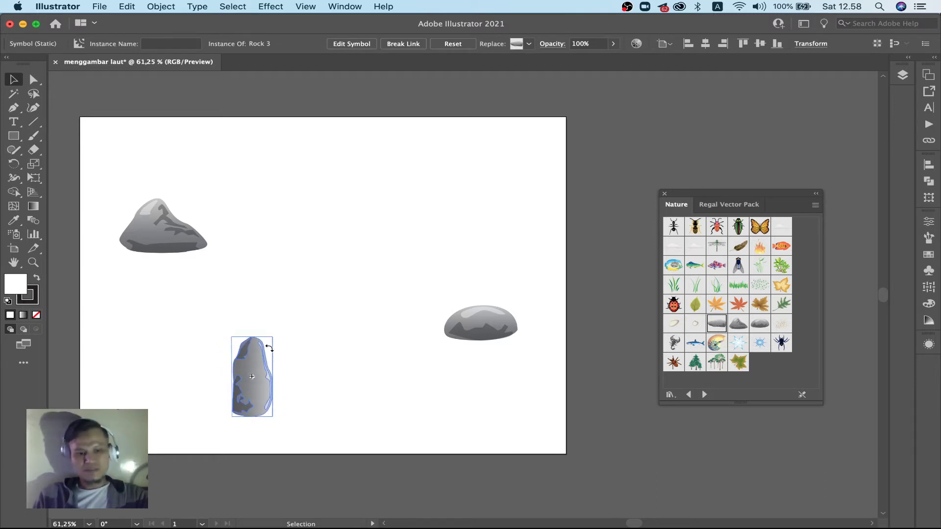
{"action": "mouse_move", "coordinate": [269, 349]}
{"action": "left_mouse_down"}
{"action": "mouse_move", "coordinate": [300, 384]}
{"action": "mouse_move", "coordinate": [247, 409]}
{"action": "mouse_move", "coordinate": [218, 365]}
{"action": "mouse_move", "coordinate": [249, 341]}
{"action": "mouse_move", "coordinate": [268, 342]}
{"action": "mouse_move", "coordinate": [102, 372]}
{"action": "left_mouse_up"}
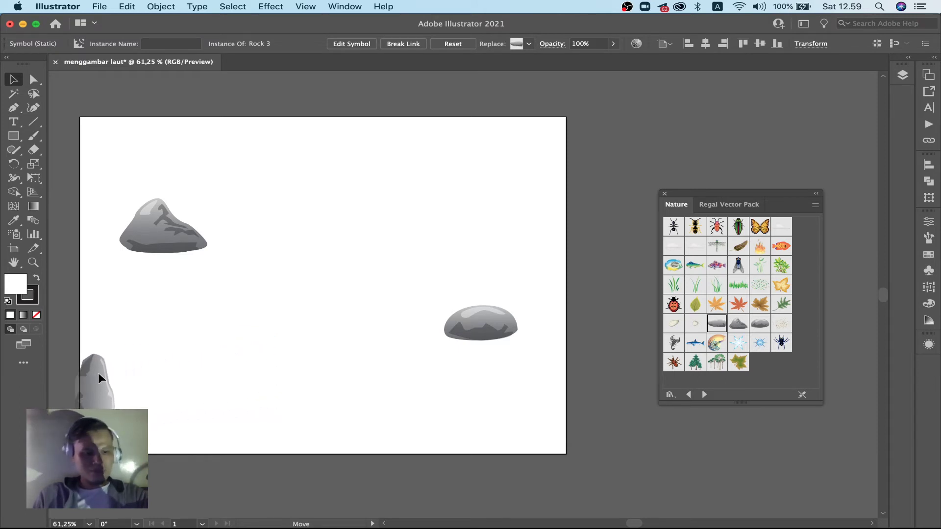
{"action": "left_click_drag", "start_coordinate": [101, 372], "coordinate": [98, 373]}
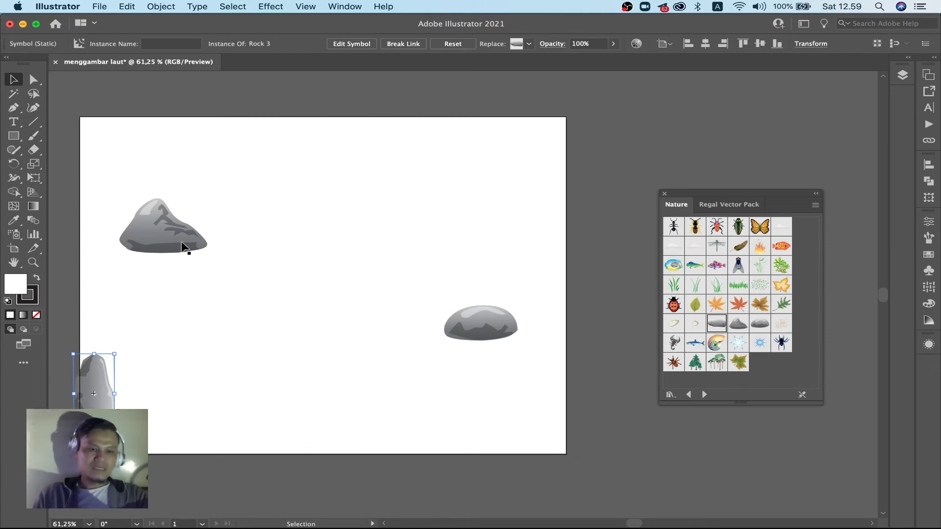
{"action": "left_click_drag", "start_coordinate": [182, 247], "coordinate": [208, 237]}
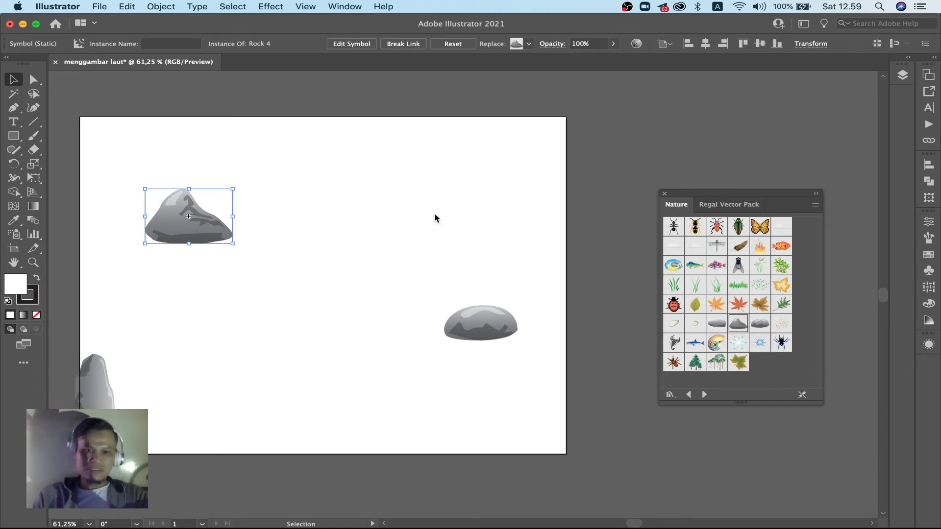
- Place a small Rock 4 at the triangular rock's base and a copy beside the rounded rock
{"action": "mouse_move", "coordinate": [741, 330]}
{"action": "left_mouse_down"}
{"action": "mouse_move", "coordinate": [435, 214]}
{"action": "mouse_move", "coordinate": [155, 247]}
{"action": "mouse_move", "coordinate": [172, 223]}
{"action": "left_mouse_up"}
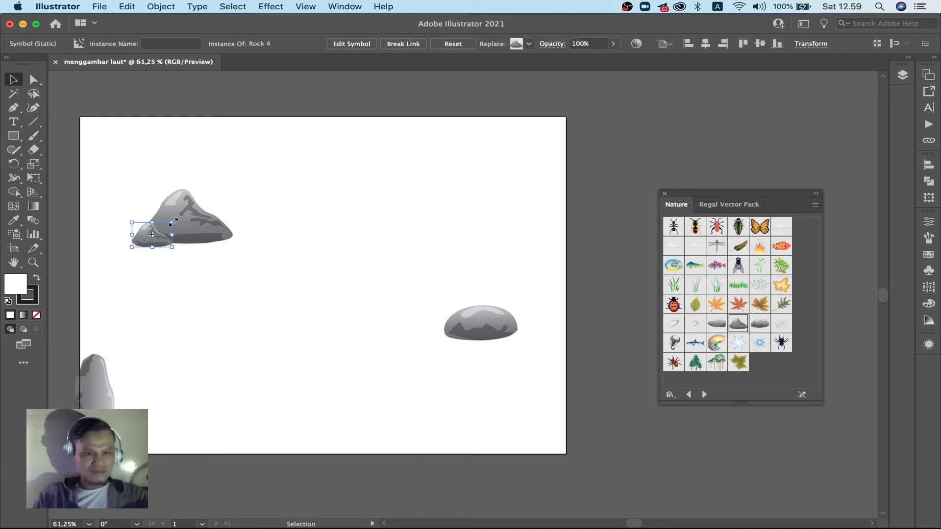
{"action": "key", "text": "Return"}
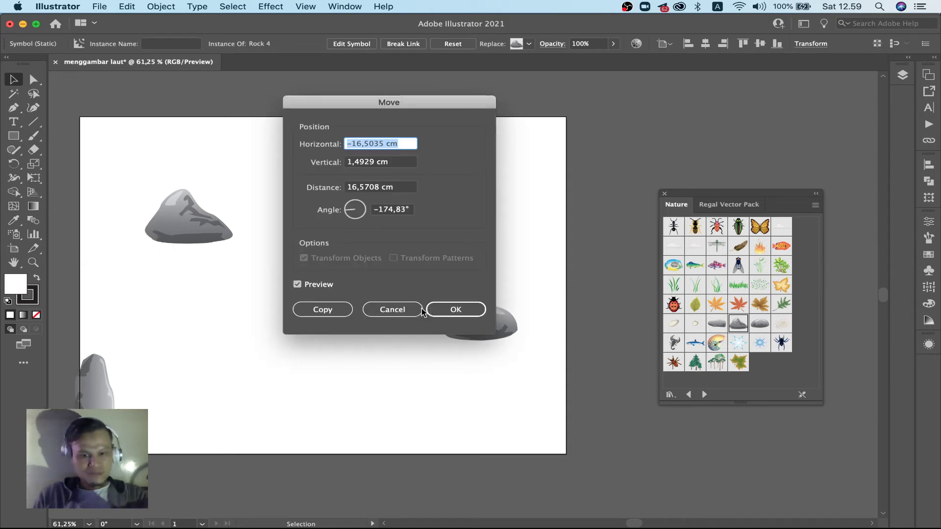
{"action": "left_click", "coordinate": [392, 311]}
{"action": "left_click", "coordinate": [260, 289]}
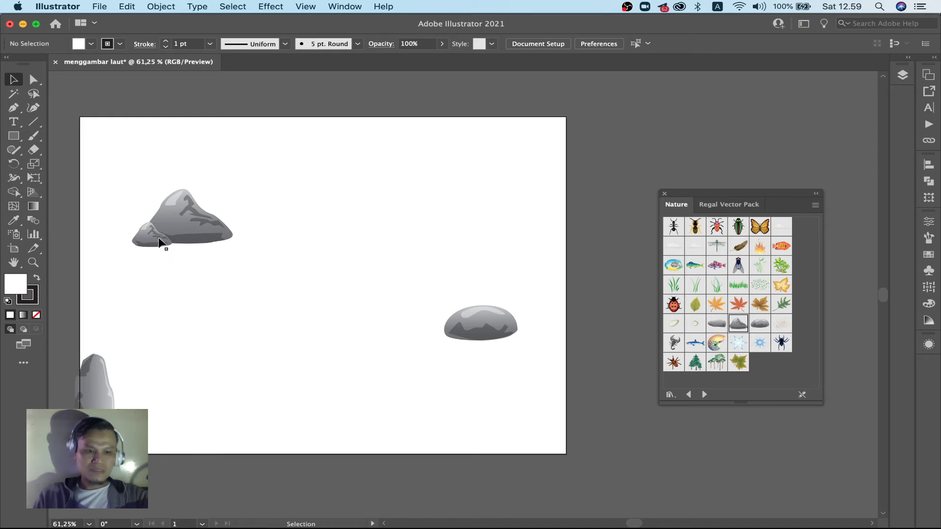
{"action": "left_click_drag", "start_coordinate": [154, 242], "coordinate": [460, 345]}
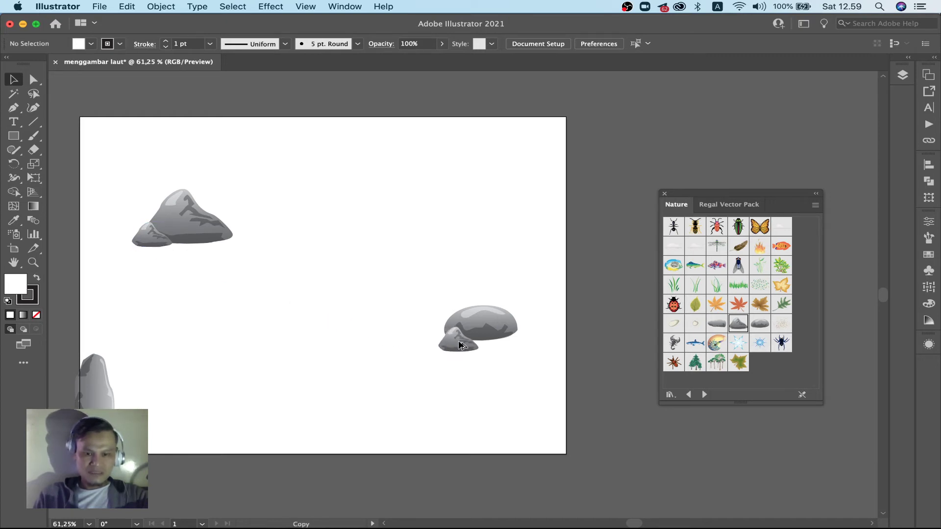
{"action": "left_click", "coordinate": [150, 241]}
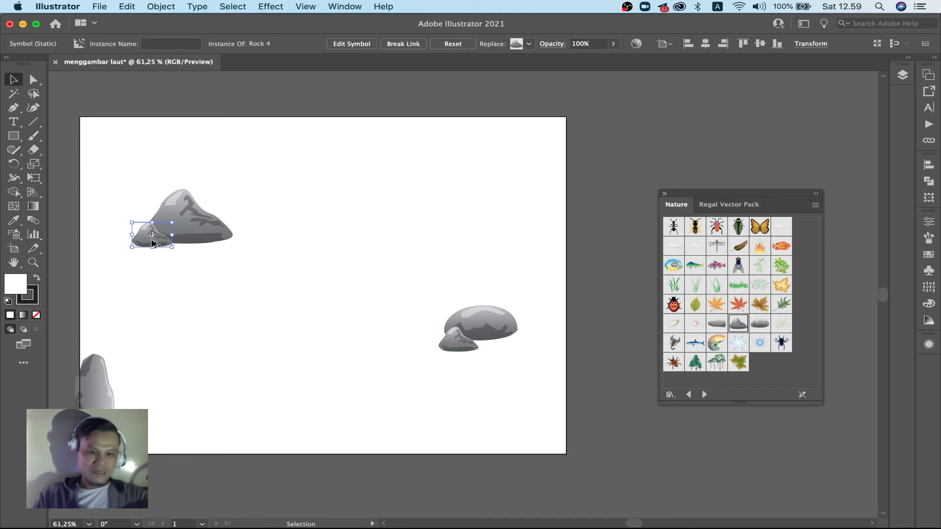
{"action": "left_click_drag", "start_coordinate": [152, 242], "coordinate": [140, 424]}
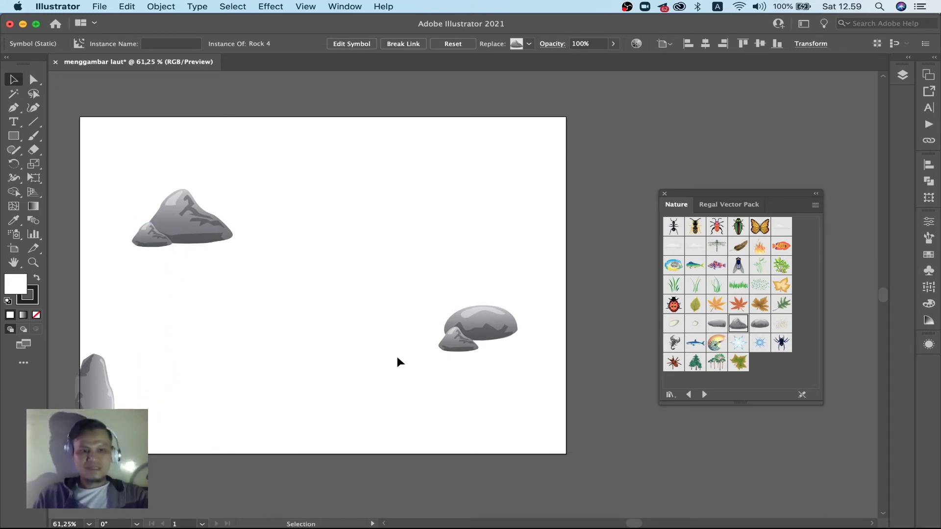
- Mirror the small rock left-right with Reflect, then move it to the artboard's middle
{"action": "left_click", "coordinate": [449, 340]}
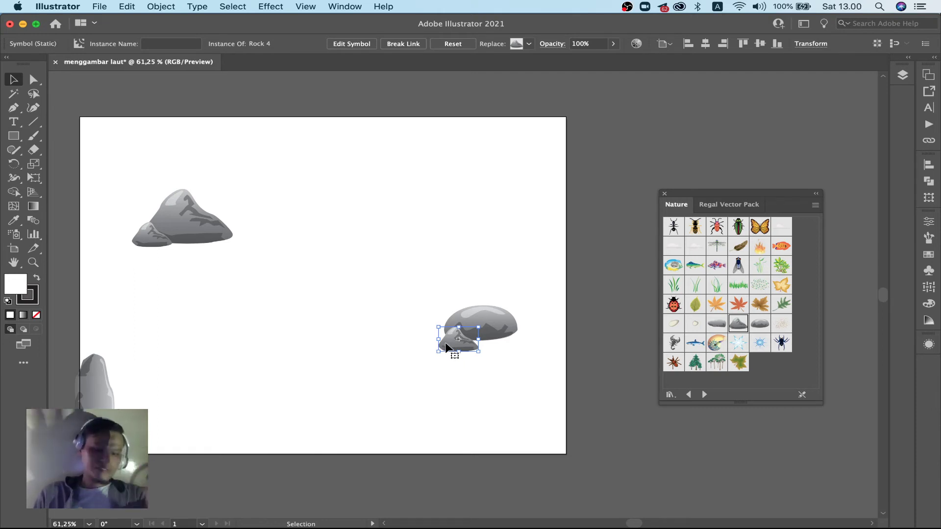
{"action": "right_click", "coordinate": [448, 347]}
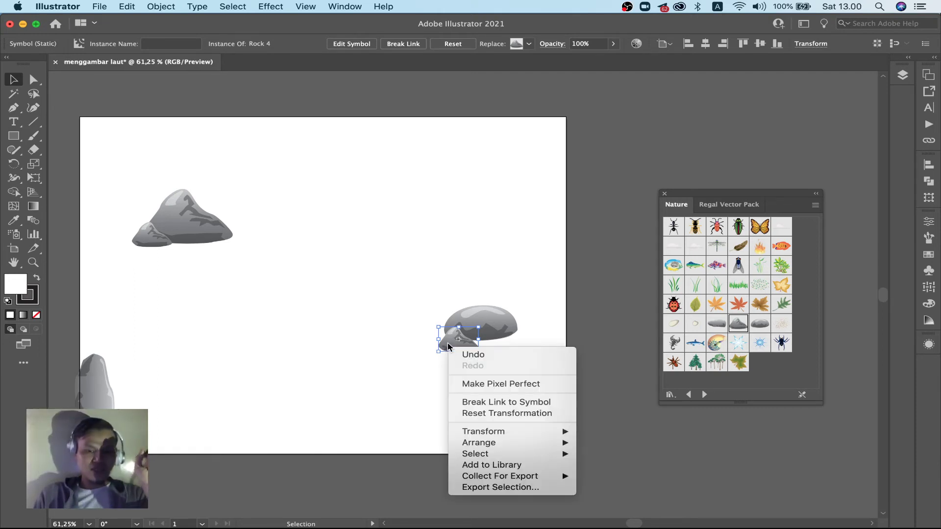
{"action": "mouse_move", "coordinate": [484, 431]}
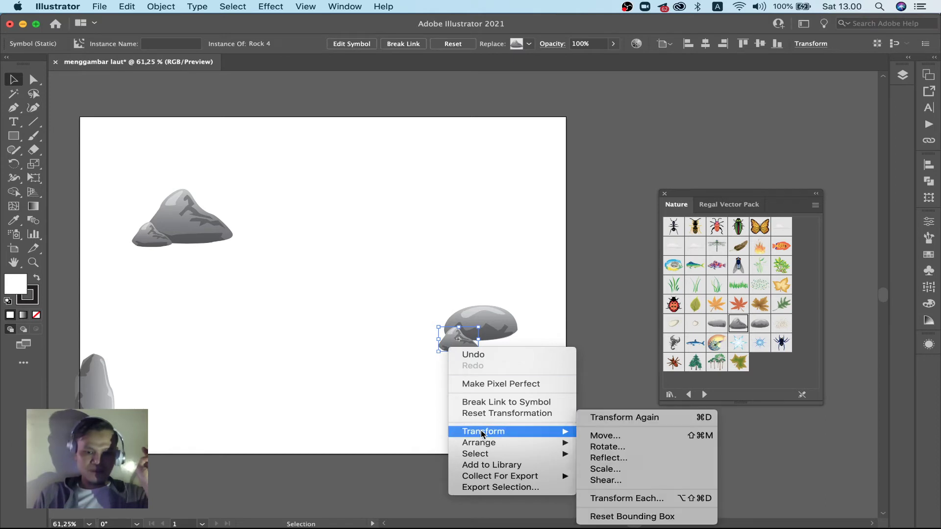
{"action": "left_click", "coordinate": [623, 459]}
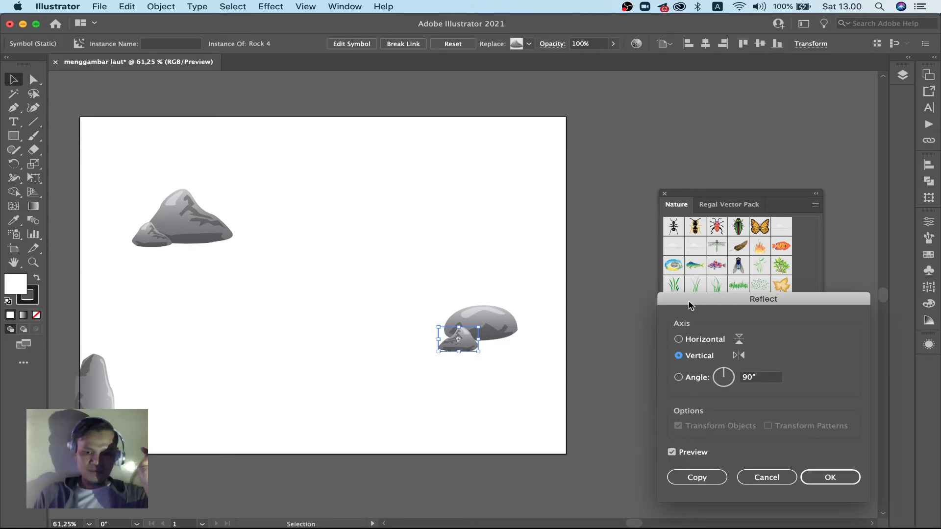
{"action": "left_click_drag", "start_coordinate": [690, 305], "coordinate": [627, 248]}
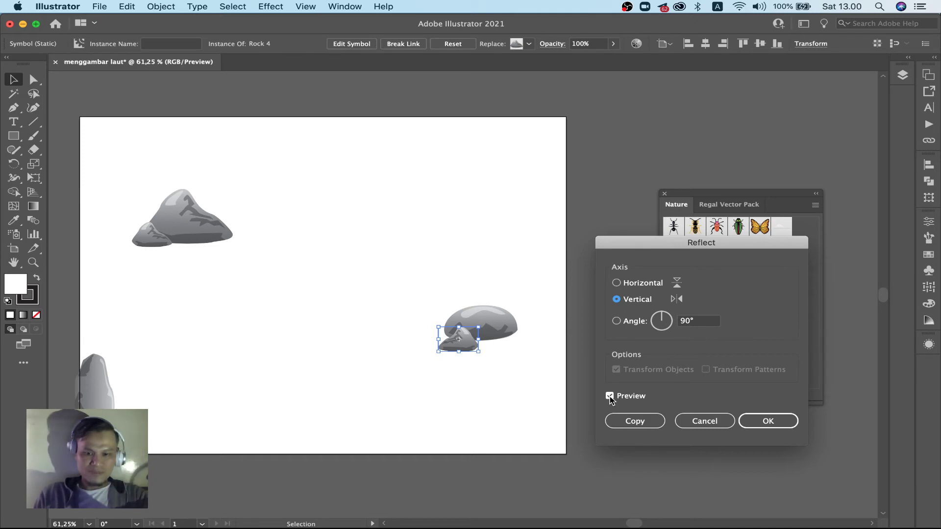
{"action": "left_click", "coordinate": [617, 283]}
{"action": "left_click", "coordinate": [617, 300]}
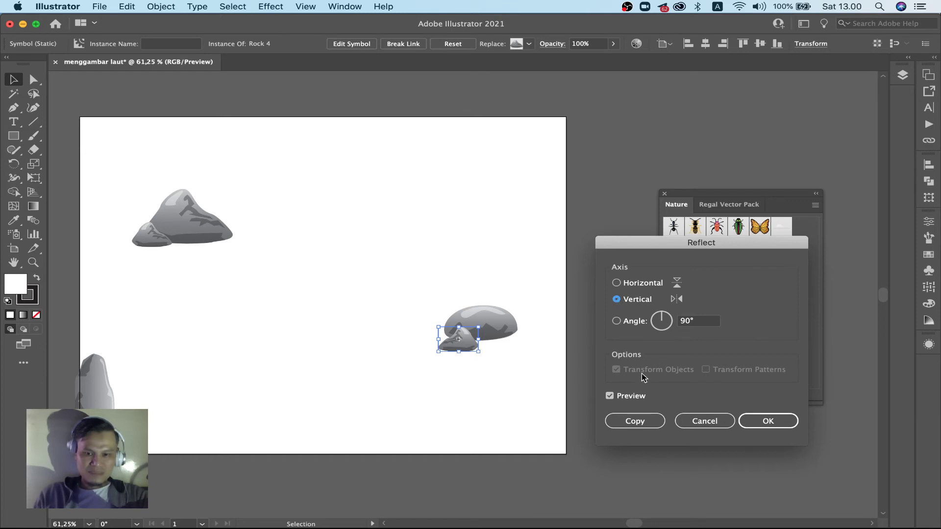
{"action": "left_click", "coordinate": [681, 419]}
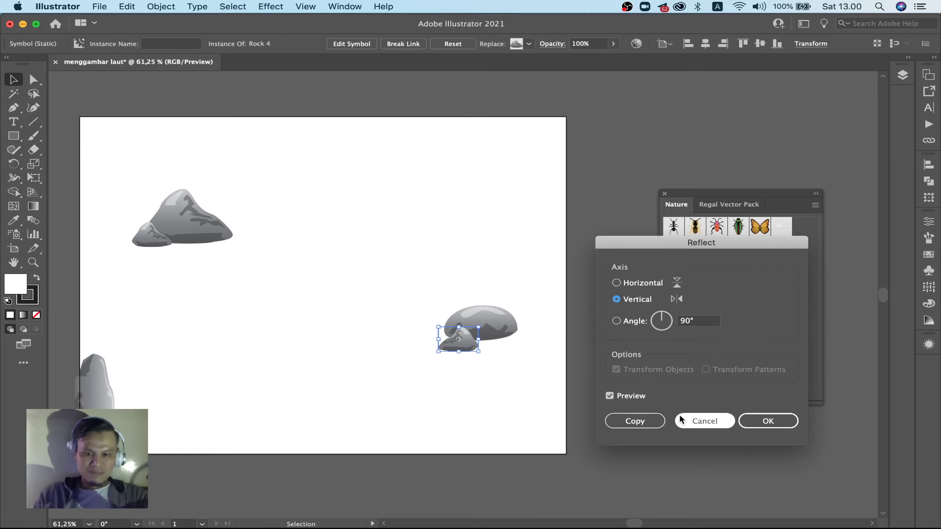
{"action": "left_click", "coordinate": [773, 420]}
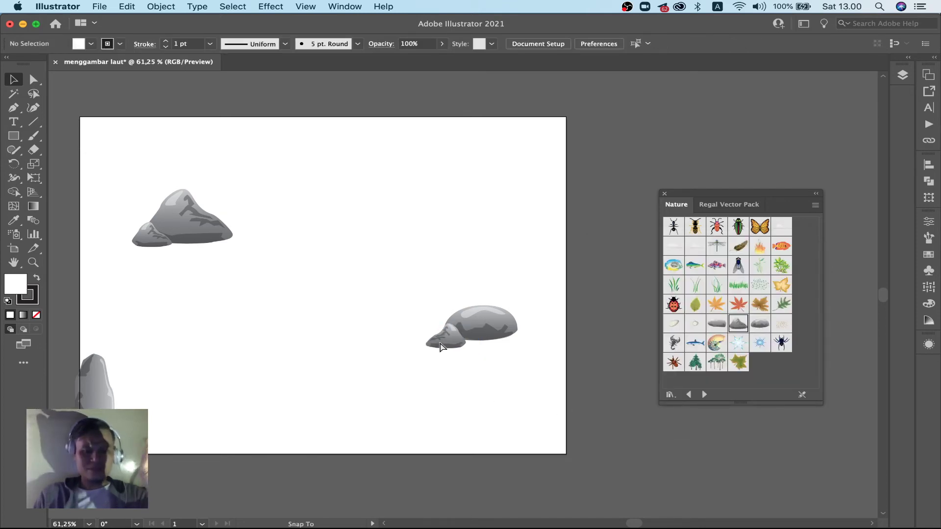
{"action": "left_click_drag", "start_coordinate": [456, 352], "coordinate": [438, 344]}
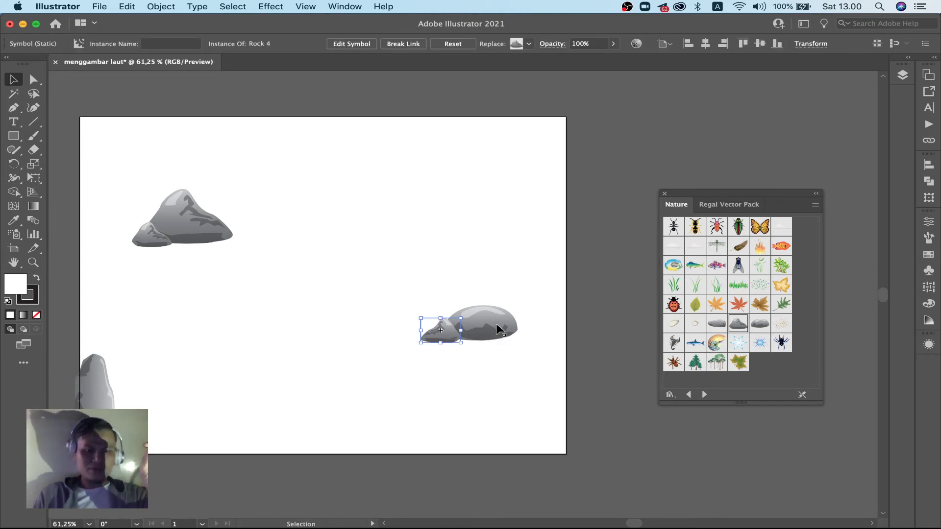
{"action": "left_click_drag", "start_coordinate": [436, 339], "coordinate": [323, 334]}
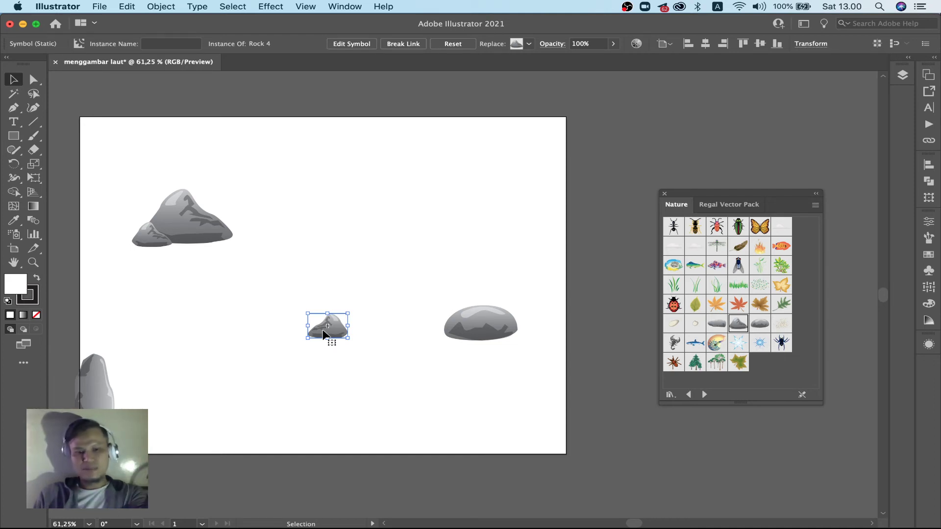
- Delete the small rock and Option-drag a copy of the flat rock just to its left
{"action": "key", "text": "Delete"}
{"action": "left_click", "coordinate": [474, 337]}
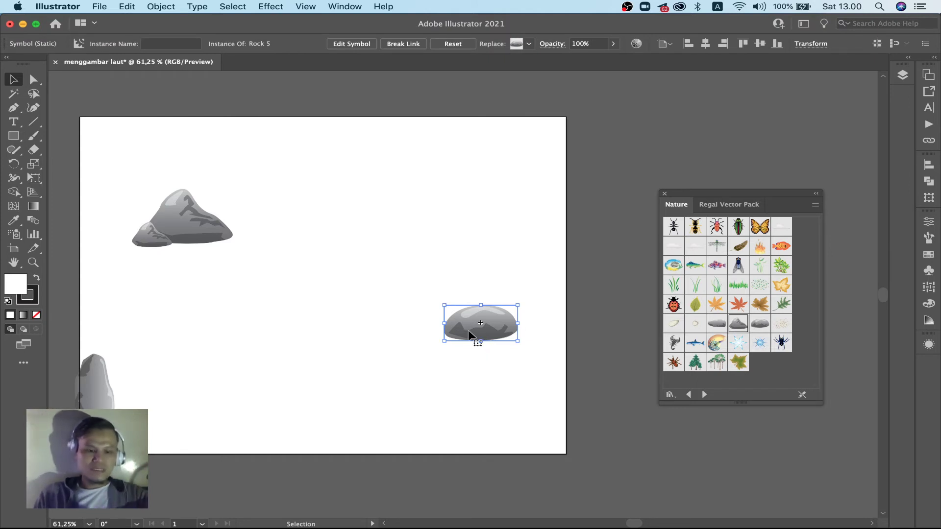
{"action": "left_click_drag", "start_coordinate": [469, 331], "coordinate": [382, 329]}
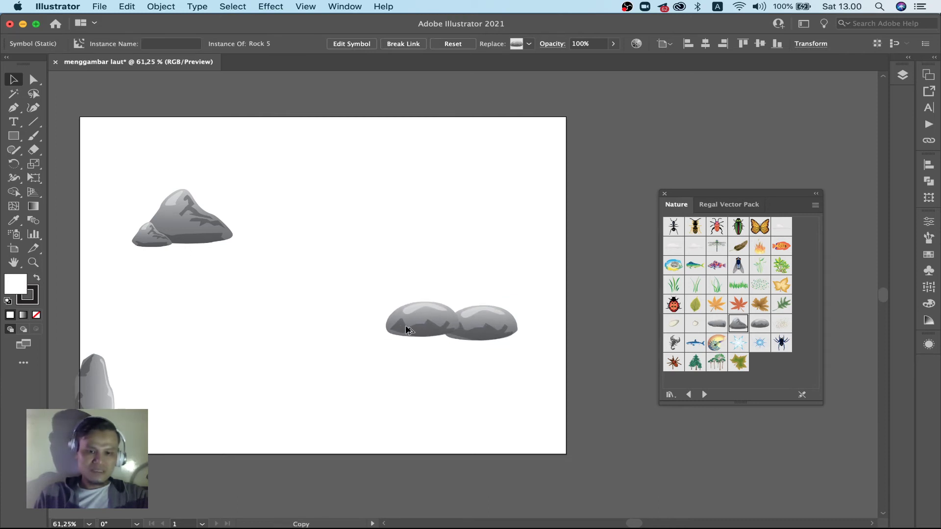
{"action": "left_click_drag", "start_coordinate": [382, 329], "coordinate": [378, 327]}
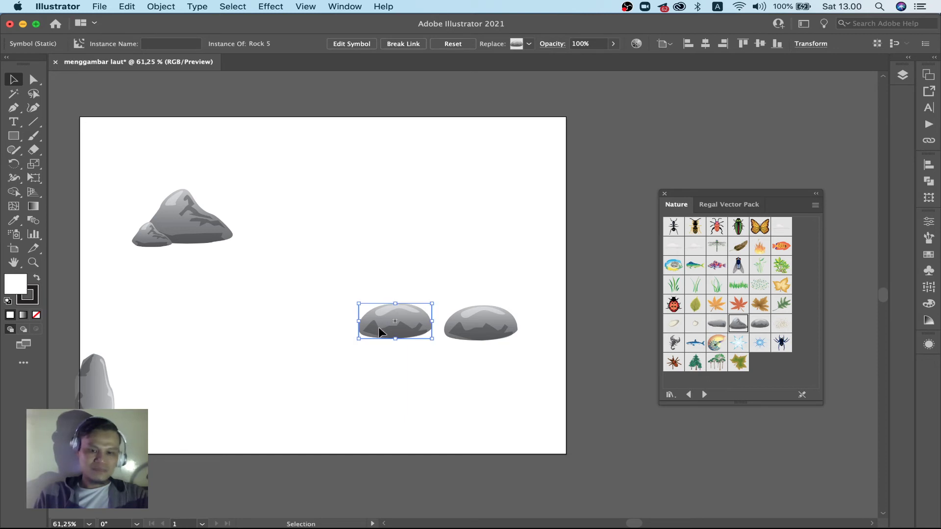
- Reflect the rock copy across the vertical axis so it faces the other way
{"action": "right_click", "coordinate": [378, 328]}
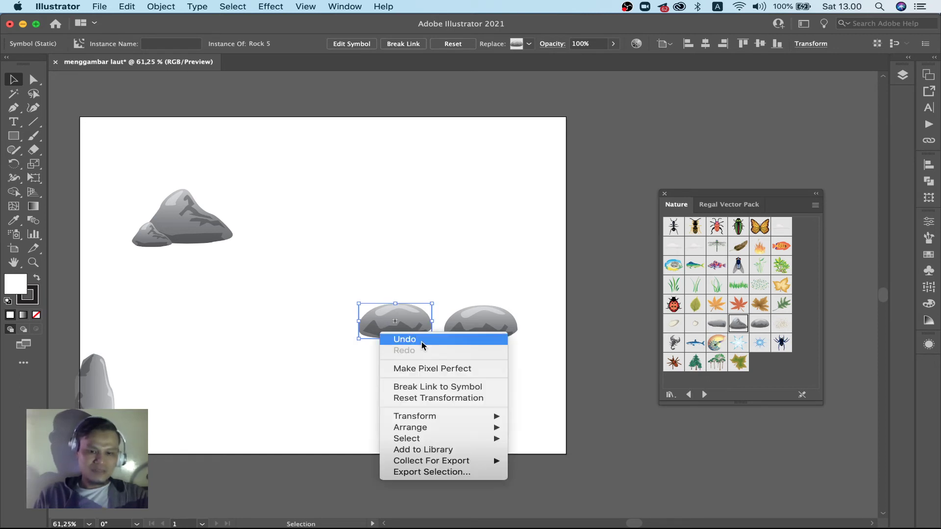
{"action": "mouse_move", "coordinate": [415, 416]}
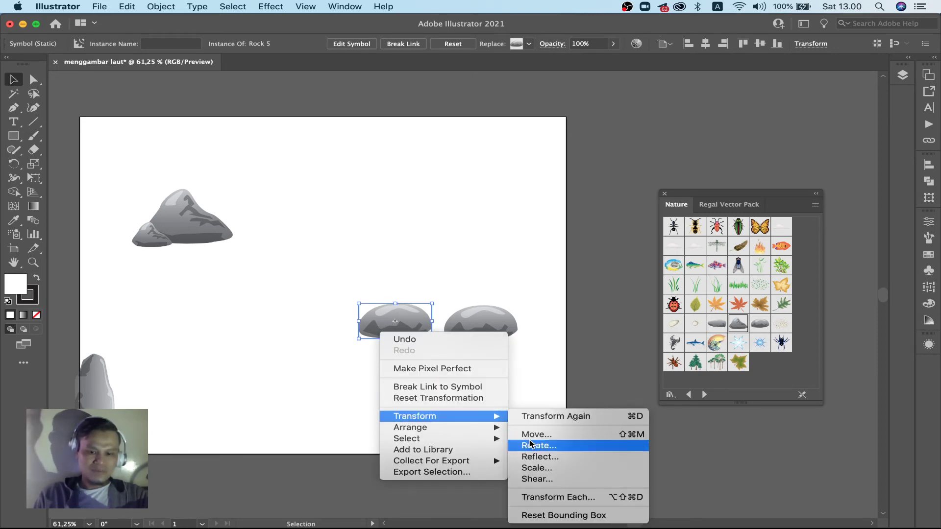
{"action": "left_click", "coordinate": [589, 458]}
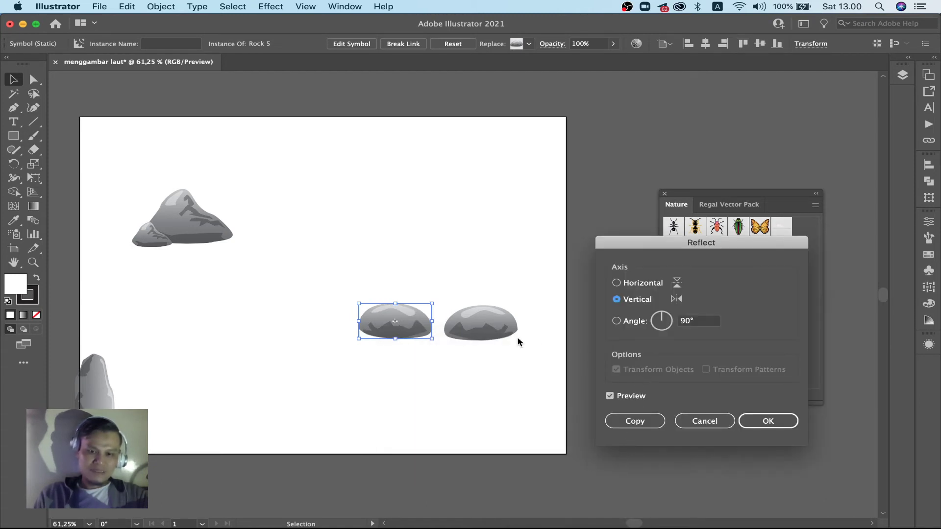
{"action": "left_click", "coordinate": [610, 397]}
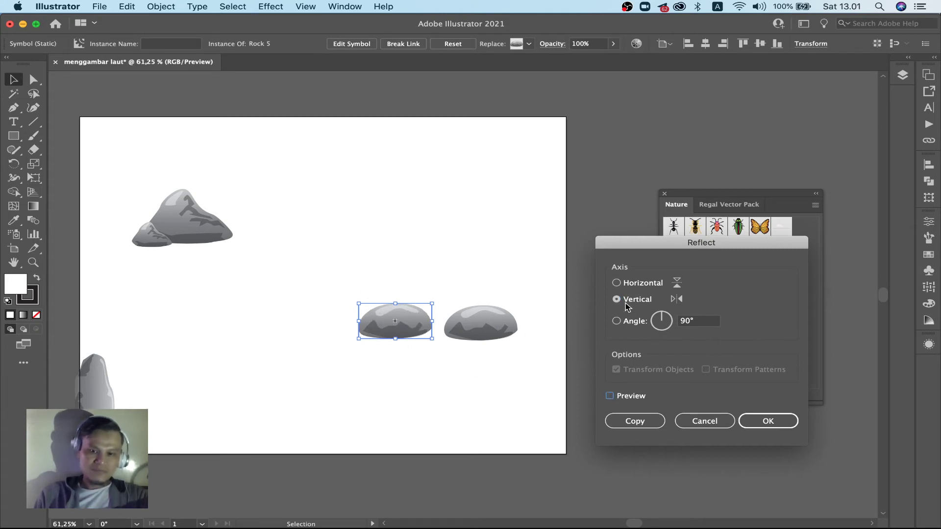
{"action": "left_click", "coordinate": [610, 397]}
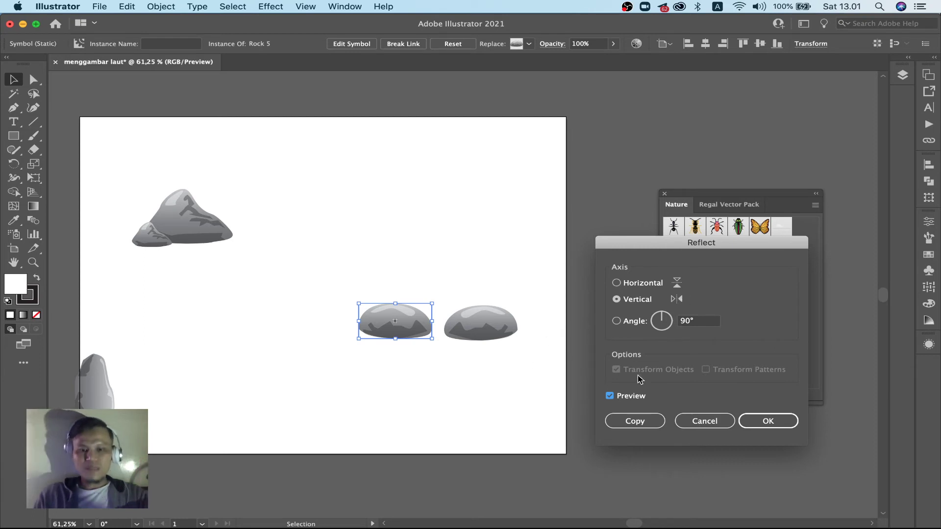
{"action": "left_click", "coordinate": [766, 423]}
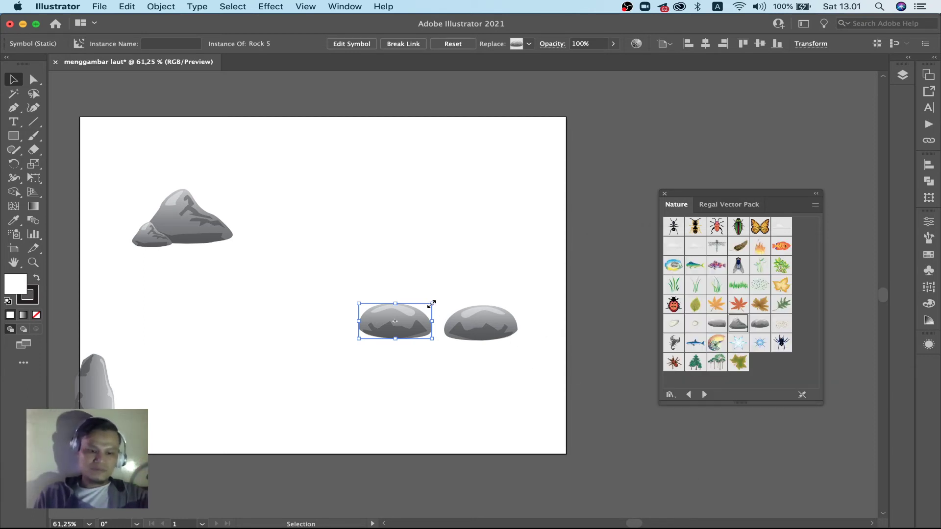
- Scale the rock copy into a pebble beside the flat rock and place Grass 4 right of the top rock
{"action": "left_click_drag", "start_coordinate": [432, 303], "coordinate": [396, 316]}
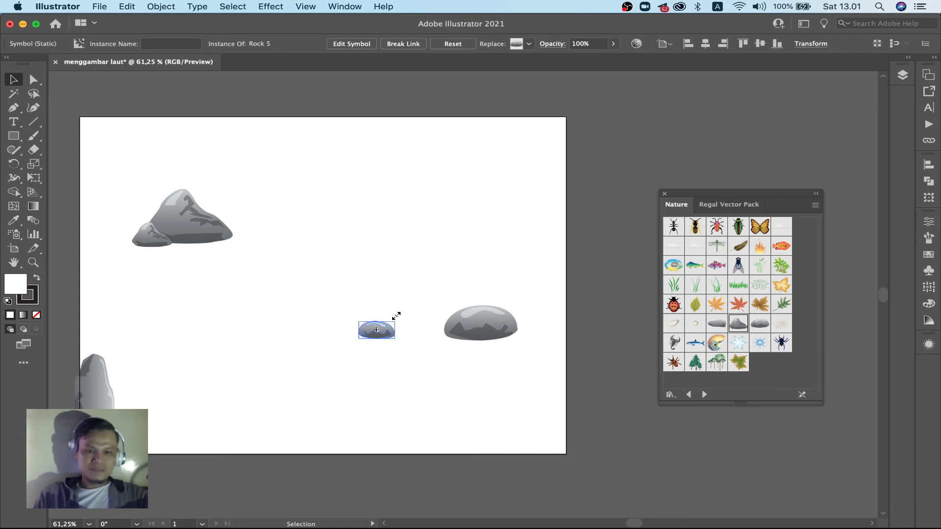
{"action": "left_click_drag", "start_coordinate": [387, 333], "coordinate": [453, 338]}
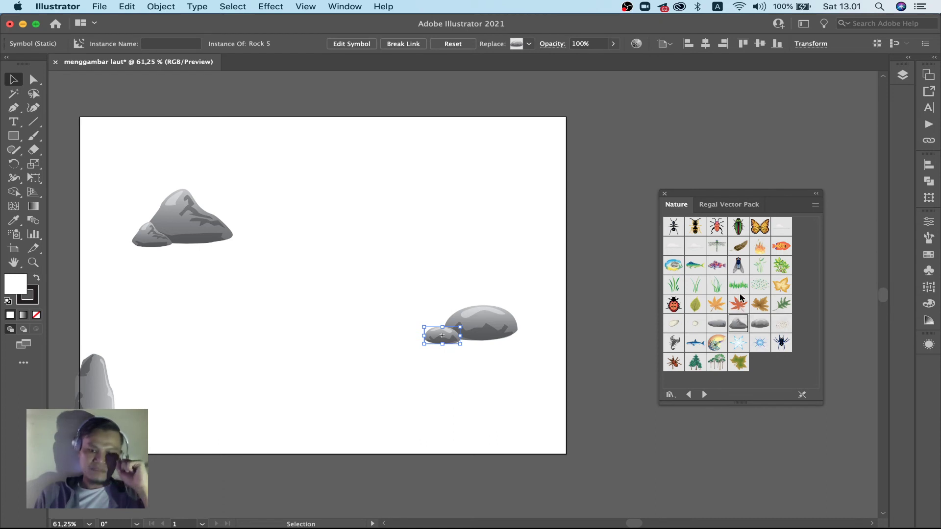
{"action": "mouse_move", "coordinate": [739, 285]}
{"action": "left_mouse_down"}
{"action": "mouse_move", "coordinate": [340, 257]}
{"action": "mouse_move", "coordinate": [405, 229]}
{"action": "mouse_move", "coordinate": [290, 231]}
{"action": "left_mouse_up"}
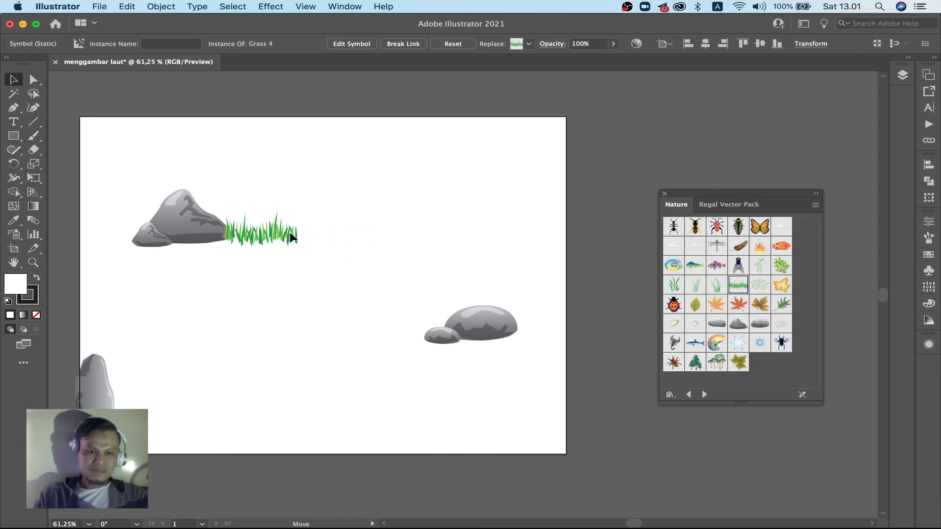
- Undo and redo the Grass 4 tuft's move so it stays beside the top rock
{"action": "right_click", "coordinate": [294, 237]}
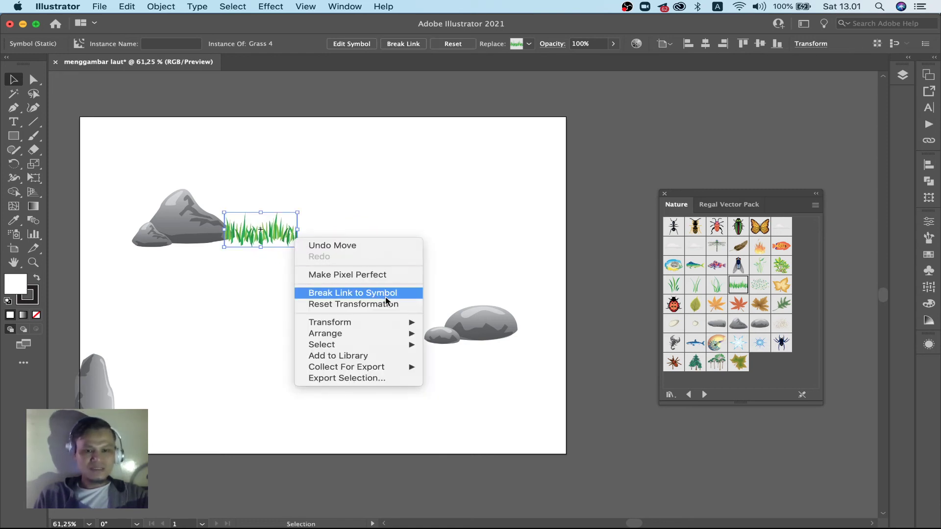
{"action": "left_click", "coordinate": [318, 205]}
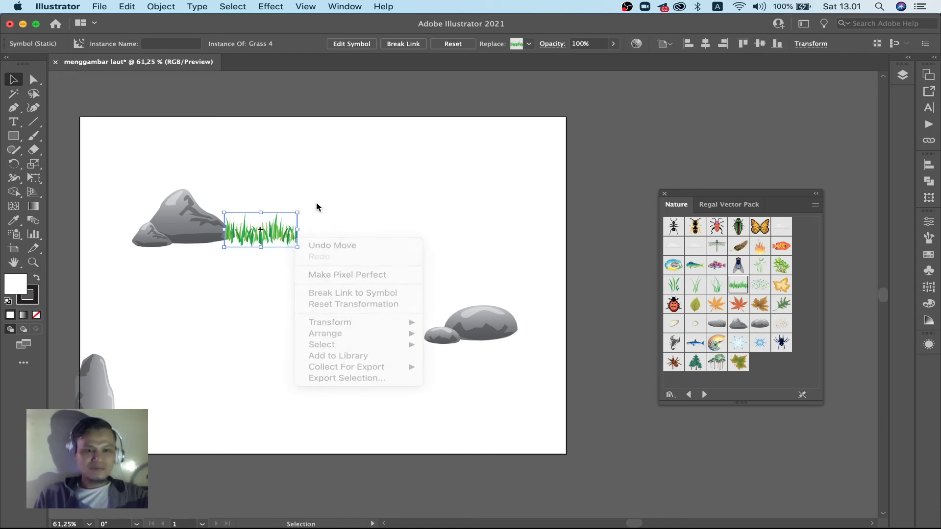
{"action": "right_click", "coordinate": [289, 238]}
{"action": "left_click", "coordinate": [323, 243]}
{"action": "left_click", "coordinate": [272, 224]}
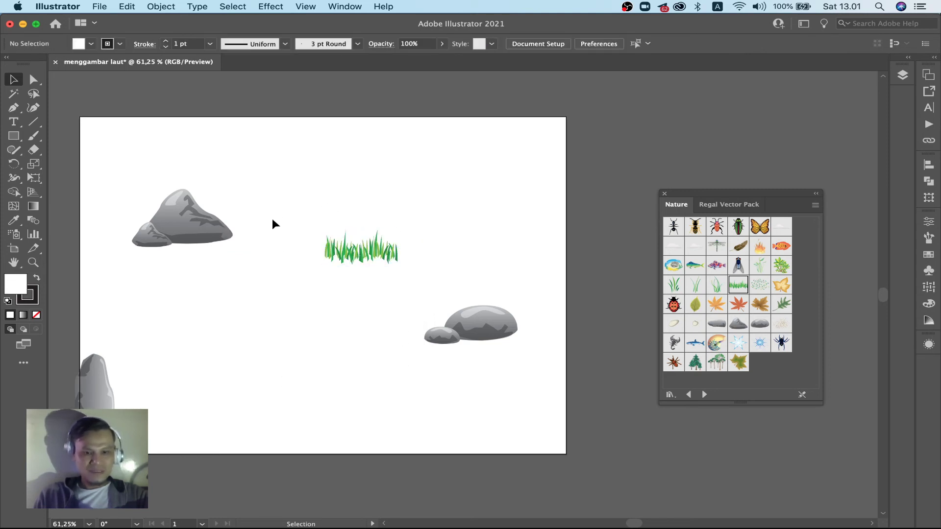
{"action": "left_click", "coordinate": [358, 254]}
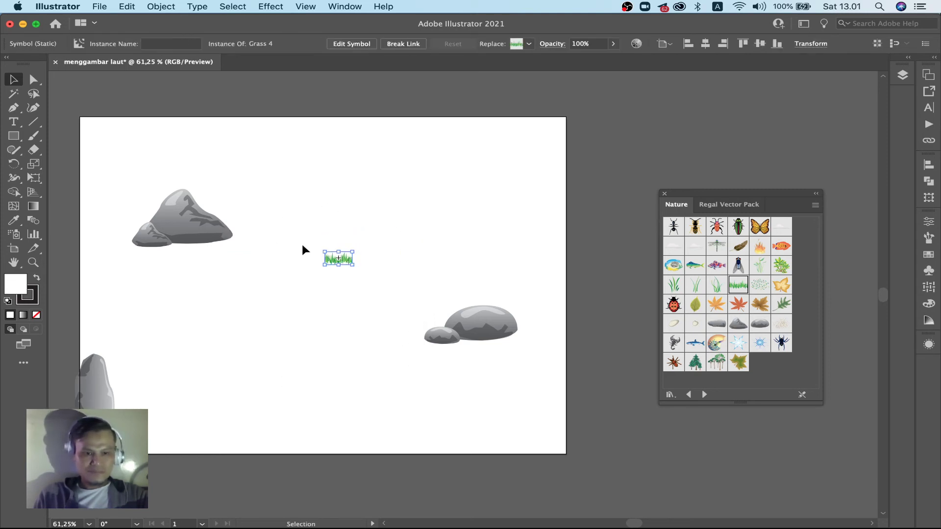
{"action": "key", "text": "super+shift+z"}
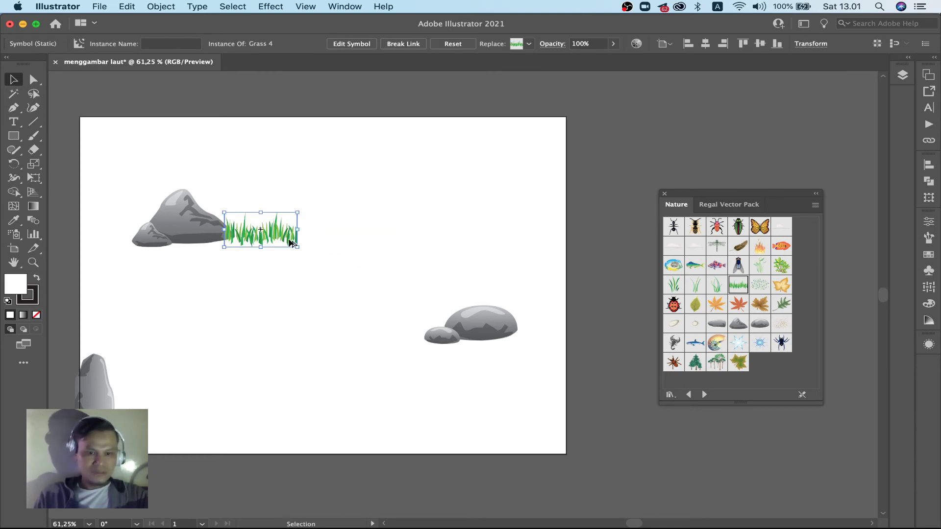
- Copy tufts beside the lower rocks and left of the top rock, sending flanking tufts behind it
{"action": "mouse_move", "coordinate": [290, 238]}
{"action": "left_mouse_down", "text": "alt"}
{"action": "mouse_move", "coordinate": [419, 352]}
{"action": "mouse_move", "coordinate": [420, 342]}
{"action": "mouse_move", "coordinate": [195, 434]}
{"action": "left_mouse_up", "text": "alt"}
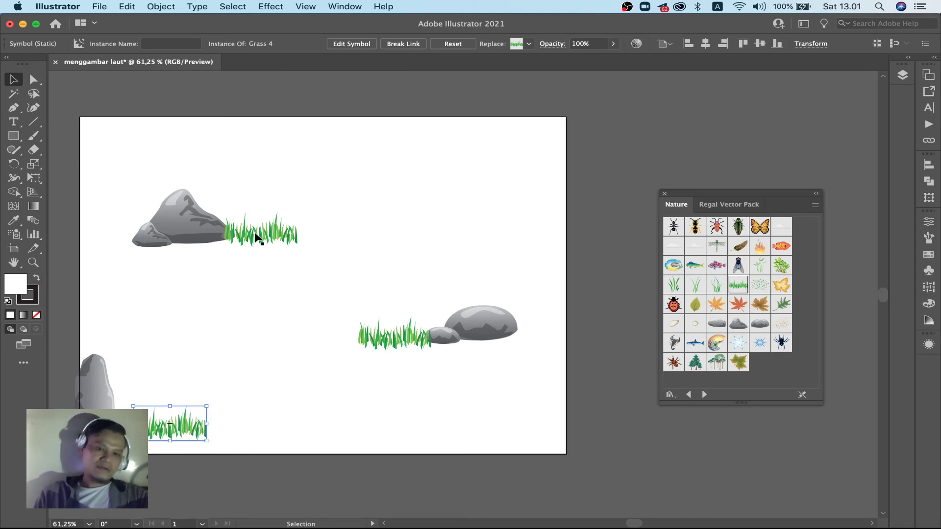
{"action": "mouse_move", "coordinate": [255, 236]}
{"action": "left_mouse_down", "text": "alt"}
{"action": "mouse_move", "coordinate": [112, 223]}
{"action": "mouse_move", "coordinate": [119, 237]}
{"action": "left_mouse_up", "text": "alt"}
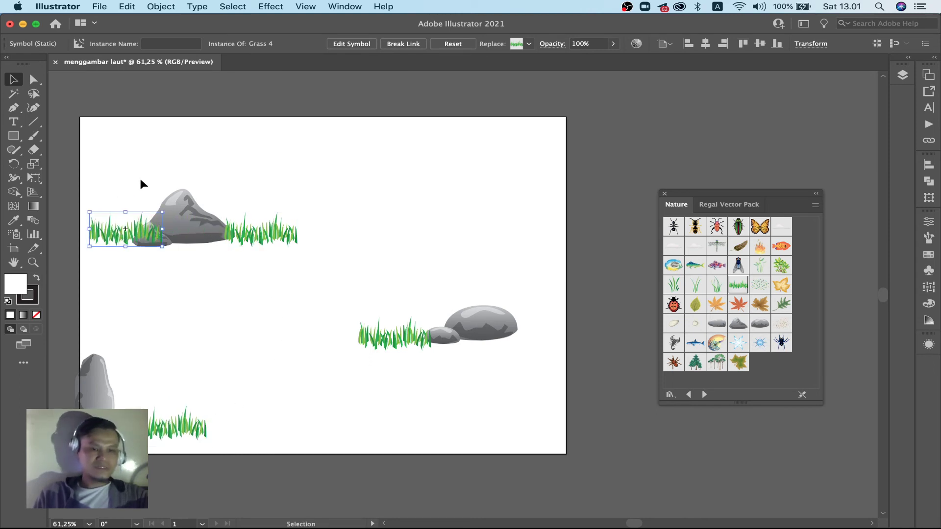
{"action": "right_click", "coordinate": [121, 240]}
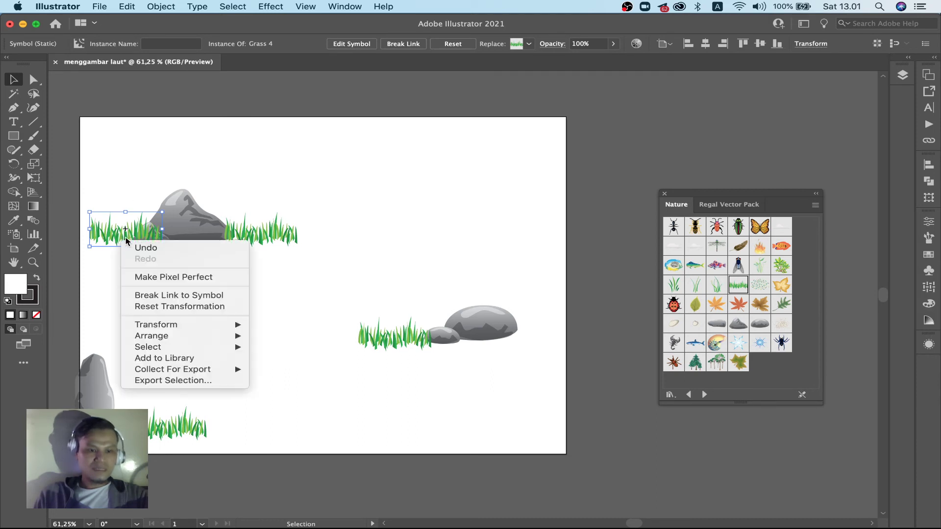
{"action": "mouse_move", "coordinate": [151, 336]}
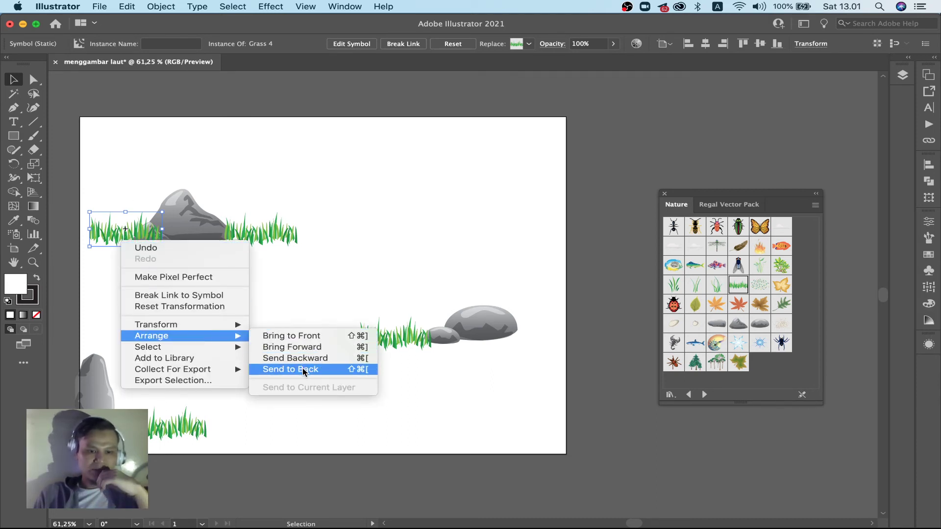
{"action": "left_click", "coordinate": [303, 371]}
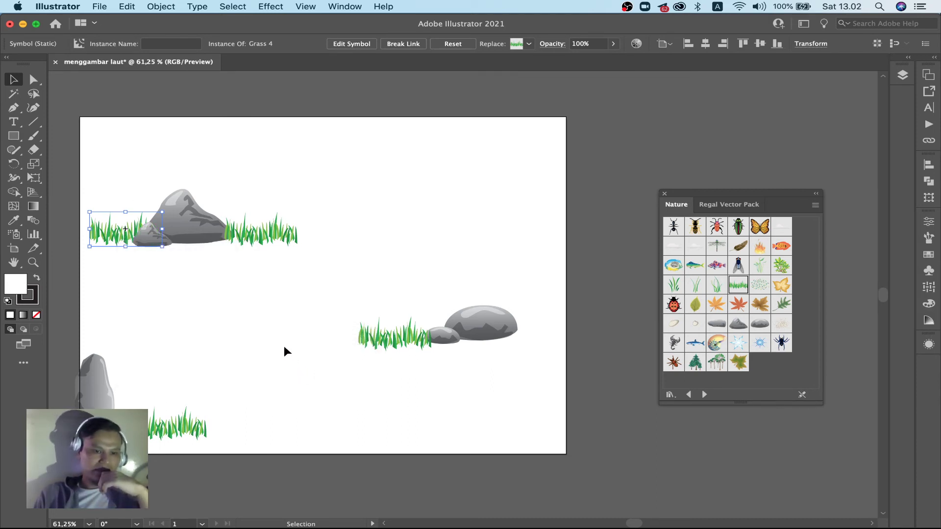
{"action": "left_click", "coordinate": [285, 347]}
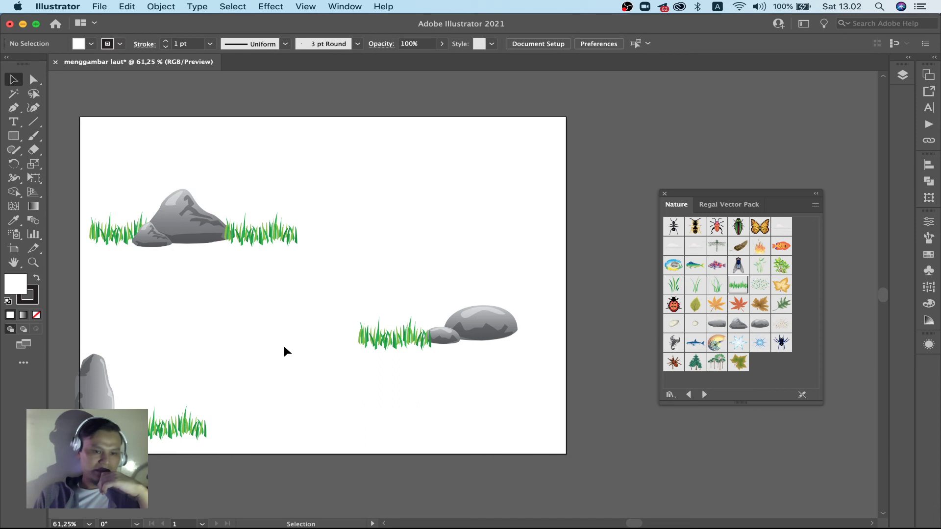
{"action": "left_click", "coordinate": [252, 235]}
{"action": "right_click", "coordinate": [253, 235]}
{"action": "mouse_move", "coordinate": [285, 333]}
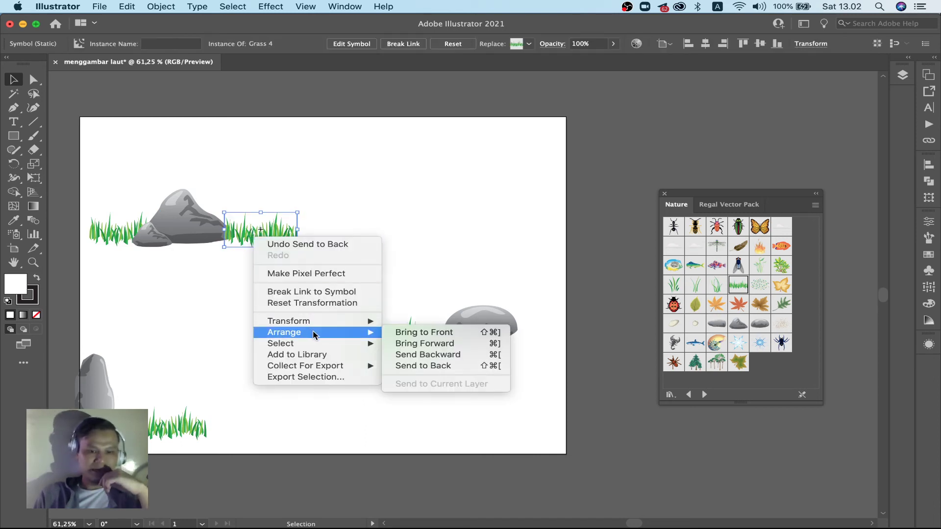
{"action": "left_click", "coordinate": [401, 366]}
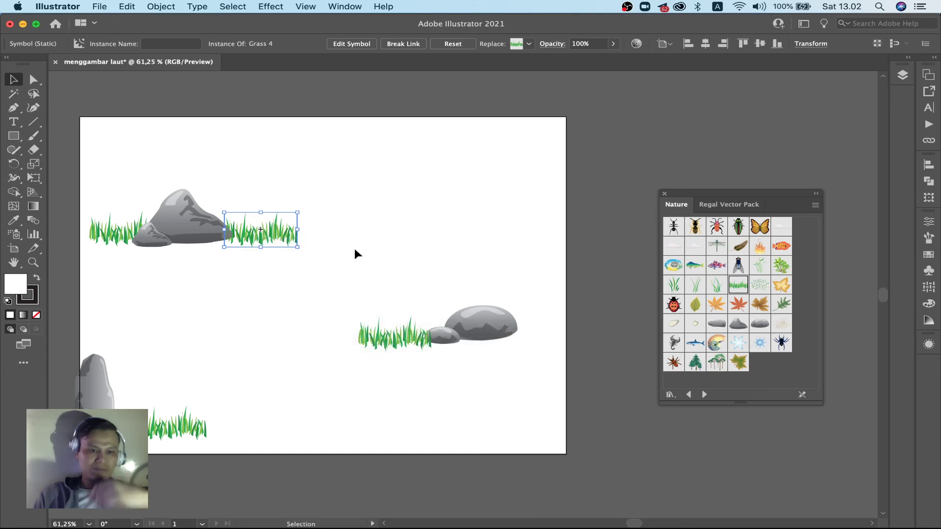
{"action": "left_click", "coordinate": [355, 247]}
- Add a smaller grass tuft in front of the top rock's base, brought to front
{"action": "left_click_drag", "start_coordinate": [292, 249], "coordinate": [208, 251]}
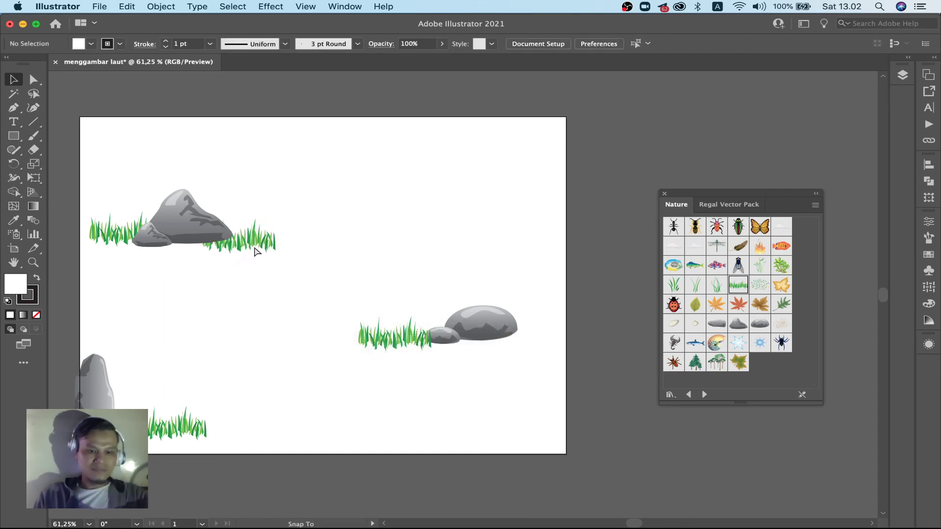
{"action": "right_click", "coordinate": [207, 250]}
{"action": "mouse_move", "coordinate": [239, 350]}
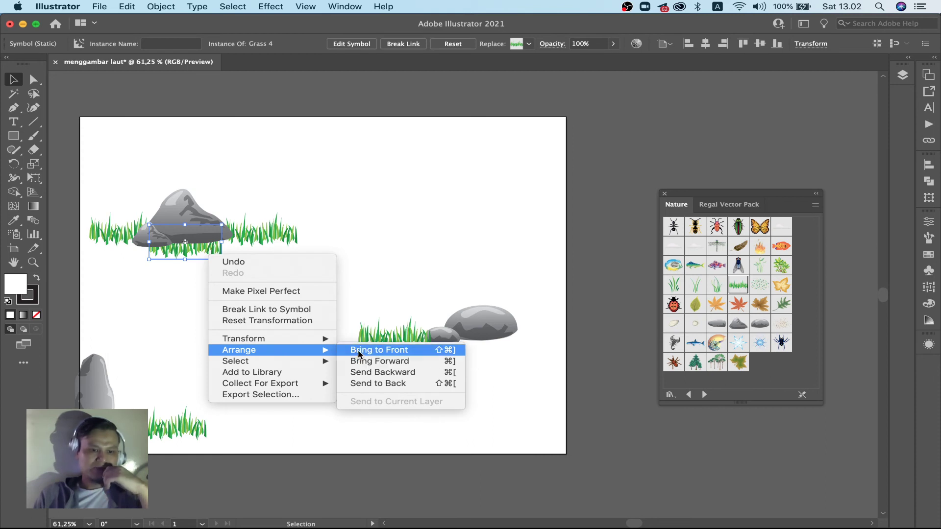
{"action": "left_click", "coordinate": [358, 351]}
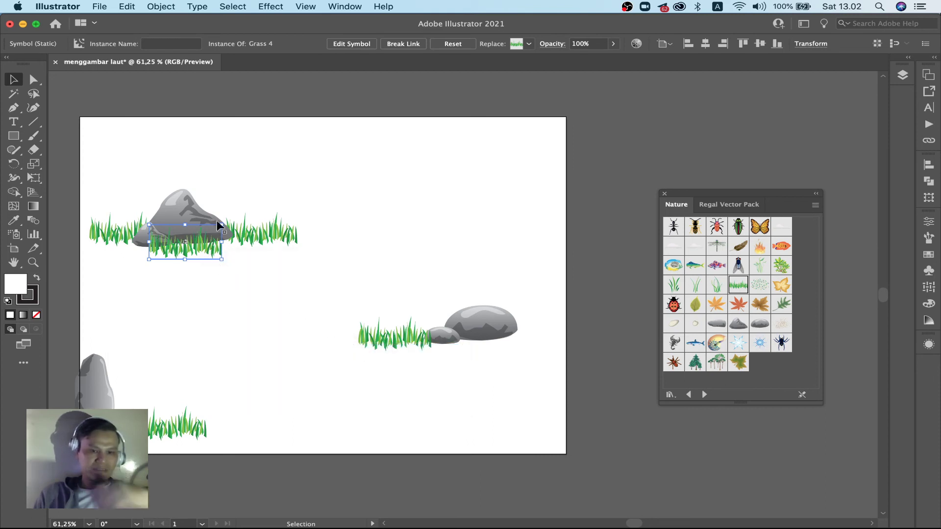
{"action": "left_click_drag", "start_coordinate": [221, 225], "coordinate": [176, 254]}
{"action": "left_click", "coordinate": [198, 262]}
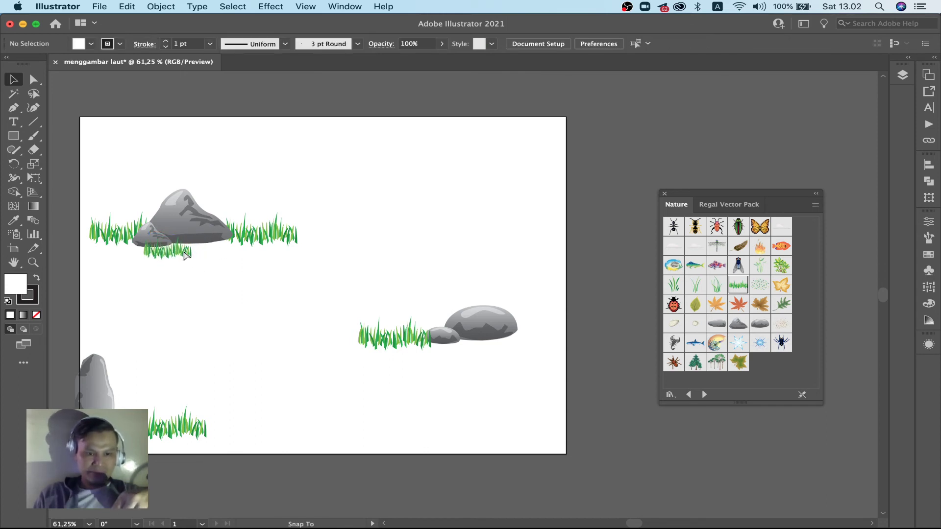
{"action": "left_click", "coordinate": [296, 311]}
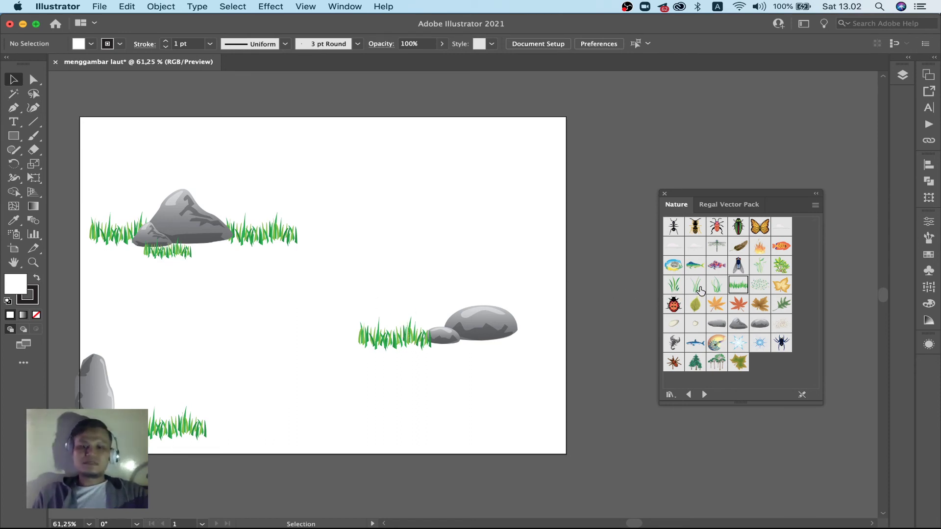
- Place tall grass blades behind the right rocks and copy them to the upper-left rock
{"action": "mouse_move", "coordinate": [695, 285]}
{"action": "left_mouse_down"}
{"action": "mouse_move", "coordinate": [471, 244]}
{"action": "mouse_move", "coordinate": [510, 198]}
{"action": "left_mouse_up"}
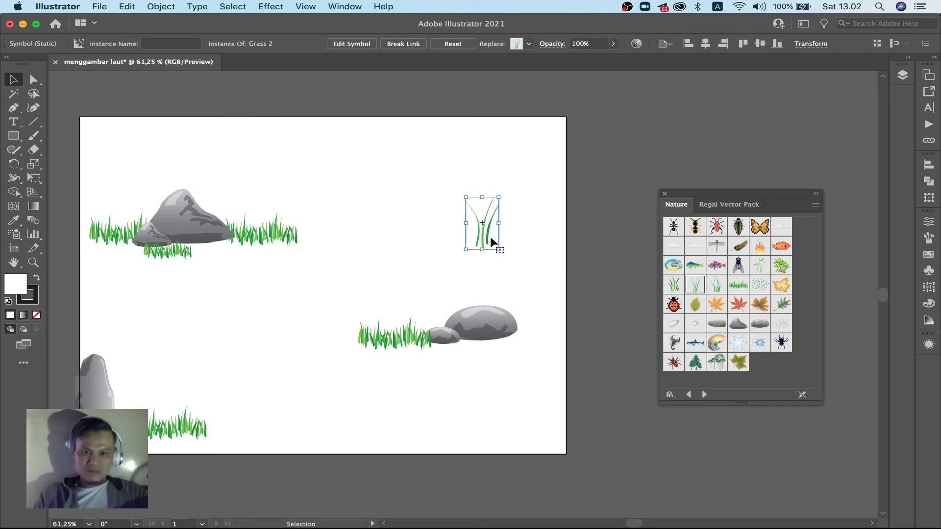
{"action": "mouse_move", "coordinate": [491, 239]}
{"action": "left_mouse_down"}
{"action": "mouse_move", "coordinate": [447, 302]}
{"action": "mouse_move", "coordinate": [446, 323]}
{"action": "left_mouse_up"}
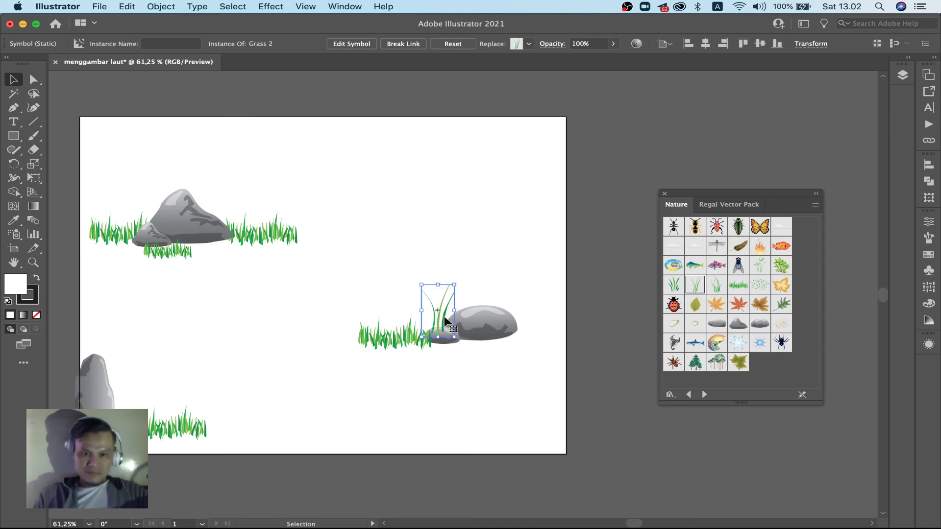
{"action": "right_click", "coordinate": [446, 320]}
{"action": "mouse_move", "coordinate": [476, 415]}
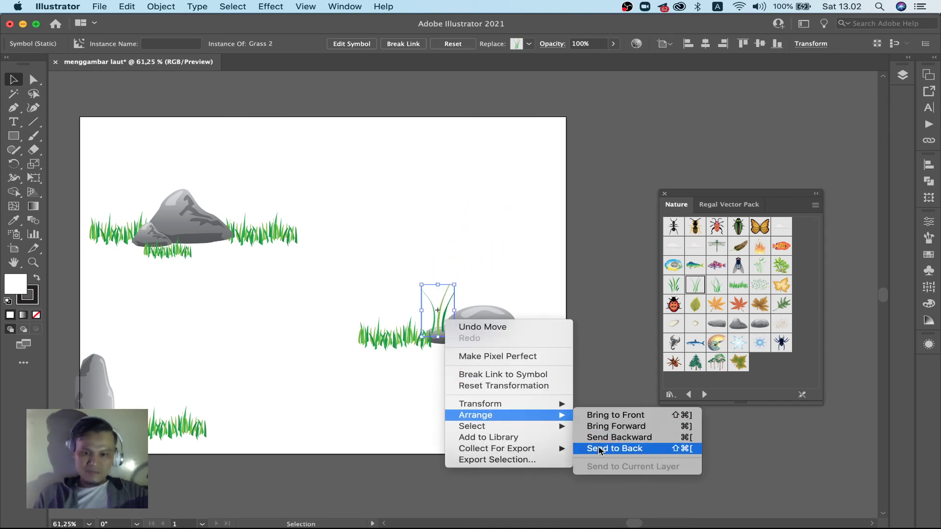
{"action": "left_click", "coordinate": [601, 449]}
{"action": "left_click", "coordinate": [525, 270]}
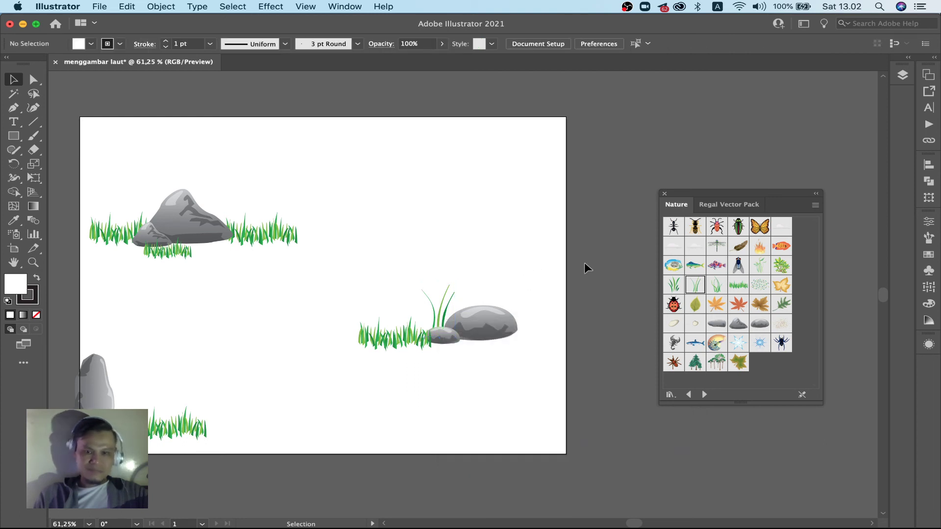
{"action": "mouse_move", "coordinate": [425, 316]}
{"action": "left_mouse_down"}
{"action": "mouse_move", "coordinate": [168, 280]}
{"action": "mouse_move", "coordinate": [155, 211]}
{"action": "left_mouse_up"}
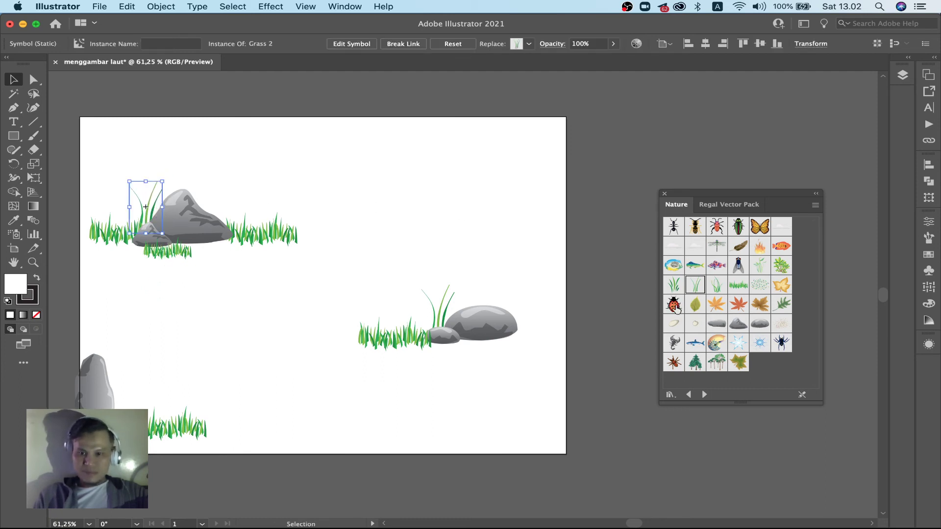
- Place an enlarged Grass 3 instance beside the right rock
{"action": "left_click", "coordinate": [717, 286]}
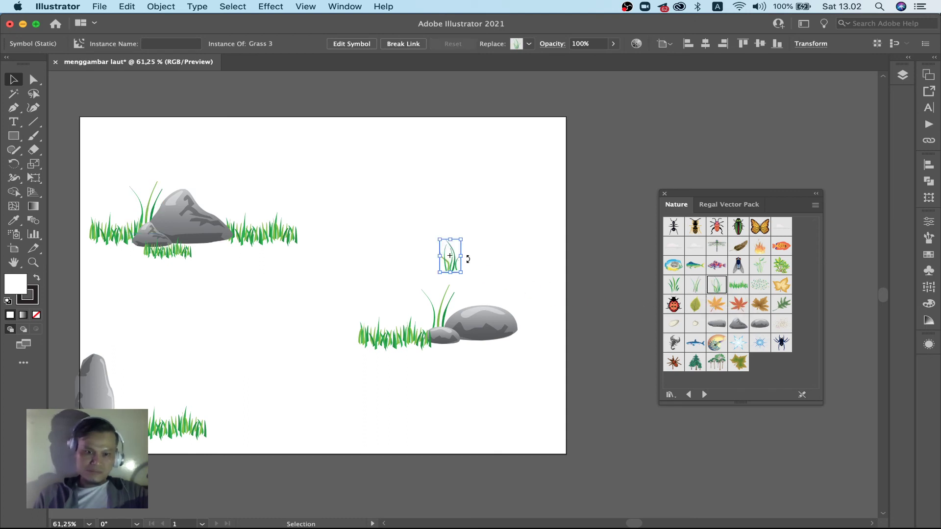
{"action": "left_click_drag", "start_coordinate": [462, 241], "coordinate": [495, 219]}
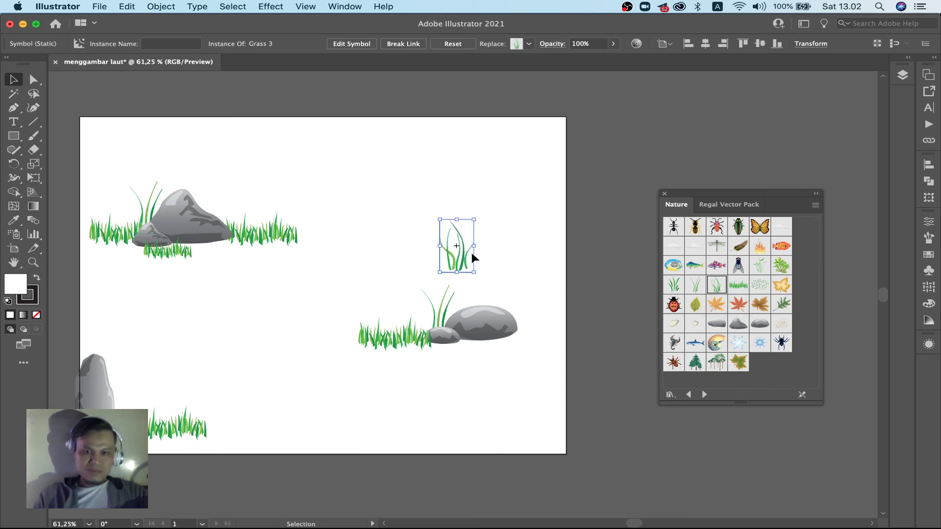
{"action": "left_click_drag", "start_coordinate": [466, 256], "coordinate": [528, 325]}
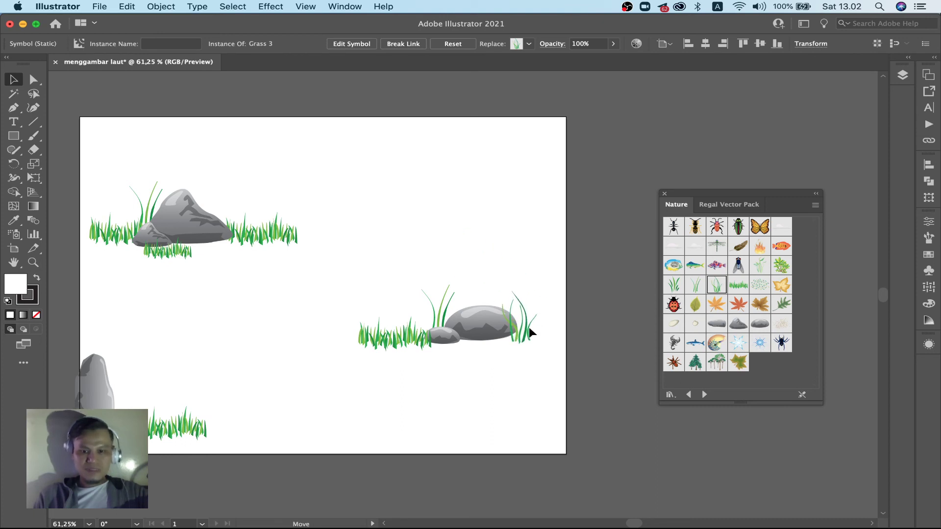
{"action": "right_click", "coordinate": [528, 337]}
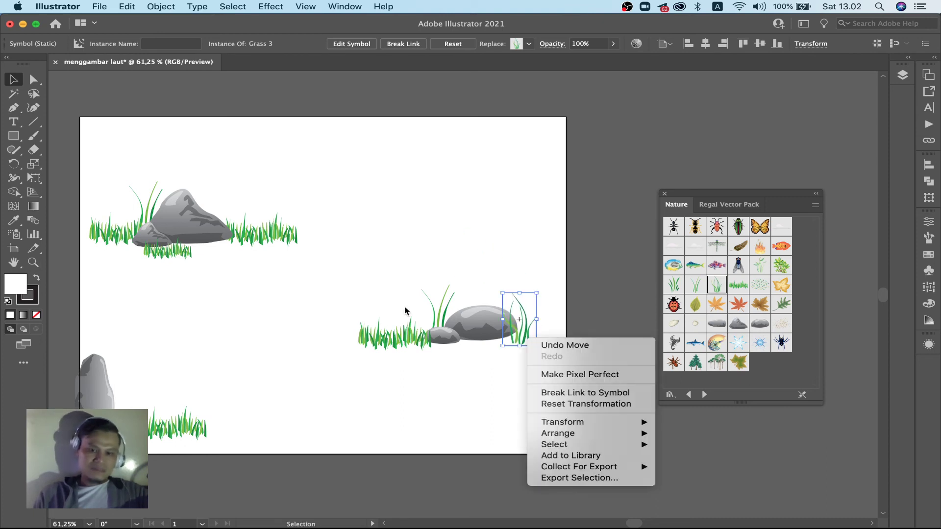
{"action": "right_click", "coordinate": [524, 336]}
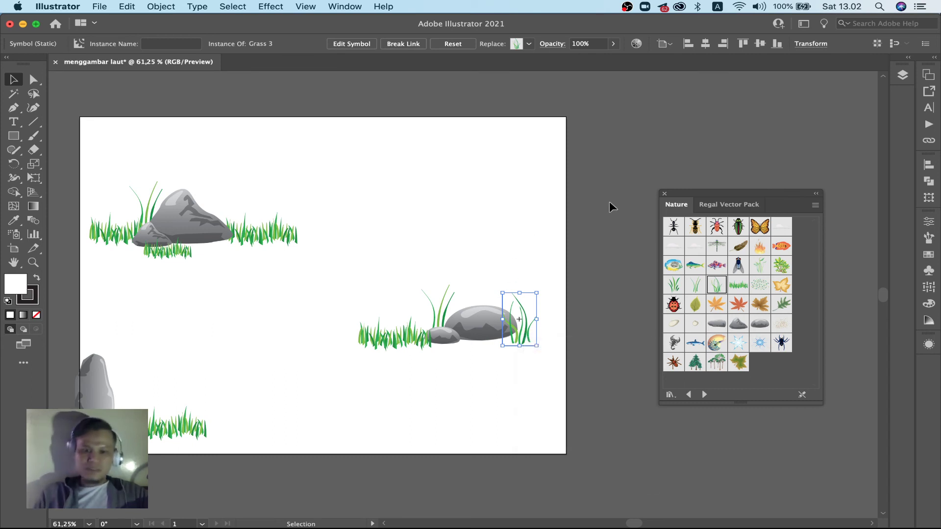
{"action": "right_click", "coordinate": [524, 338]}
{"action": "left_click", "coordinate": [498, 337]}
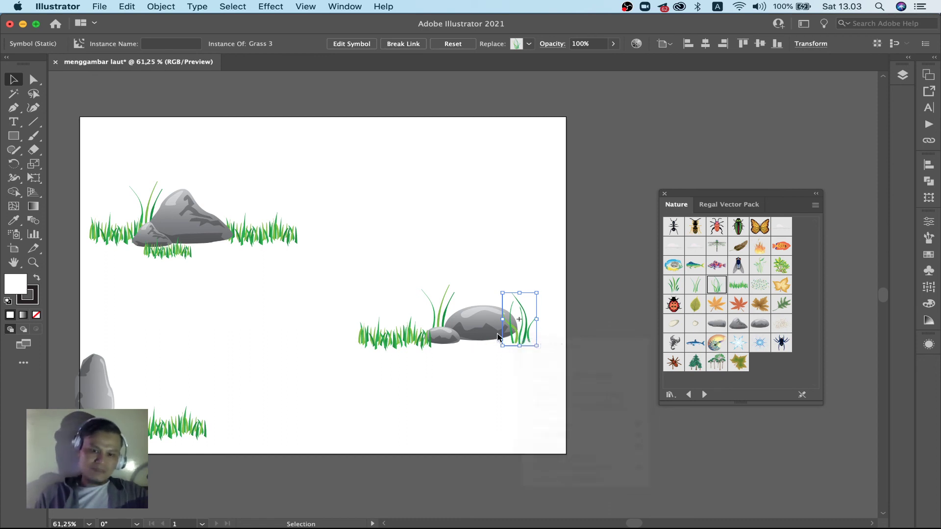
- Copy the Grass 3 blades to the bottom-left rock and adjust their stacking order
{"action": "left_click_drag", "start_coordinate": [521, 336], "coordinate": [127, 412]}
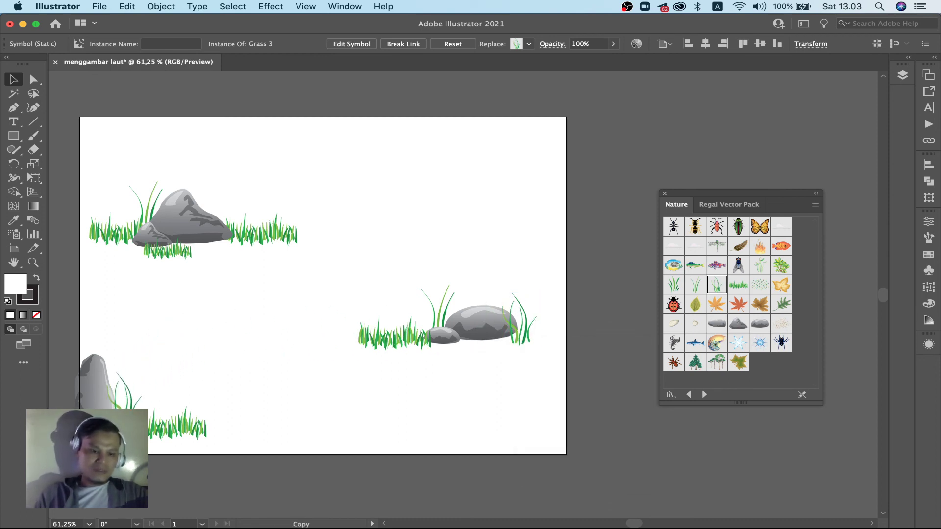
{"action": "right_click", "coordinate": [123, 377]}
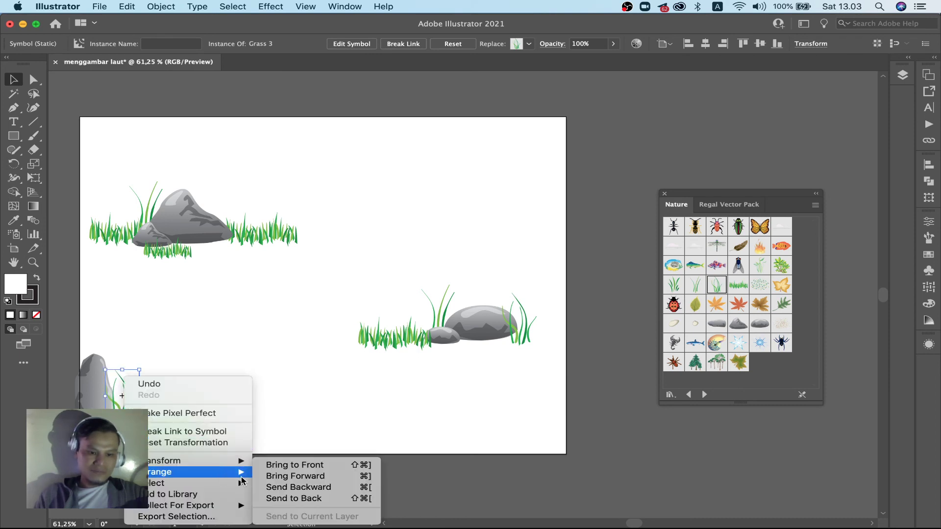
{"action": "left_click", "coordinate": [294, 464]}
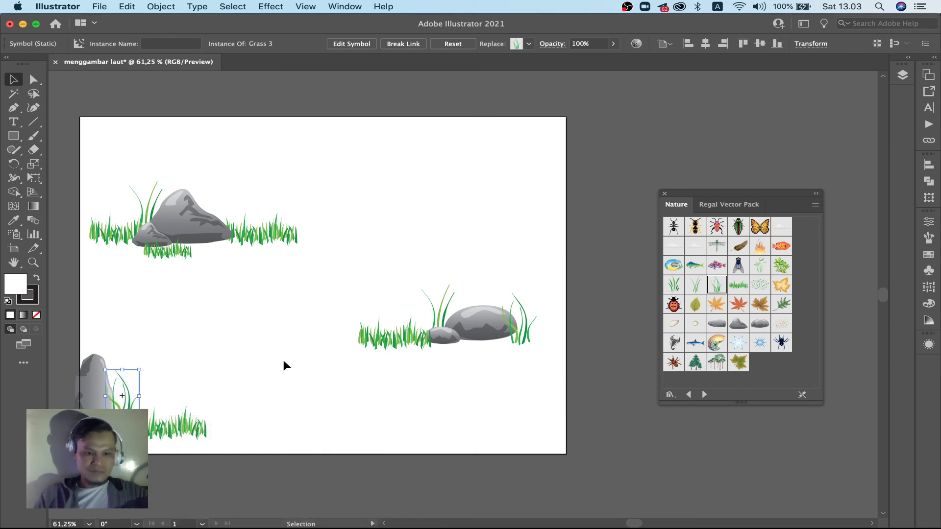
{"action": "right_click", "coordinate": [124, 393]}
{"action": "mouse_move", "coordinate": [184, 472]}
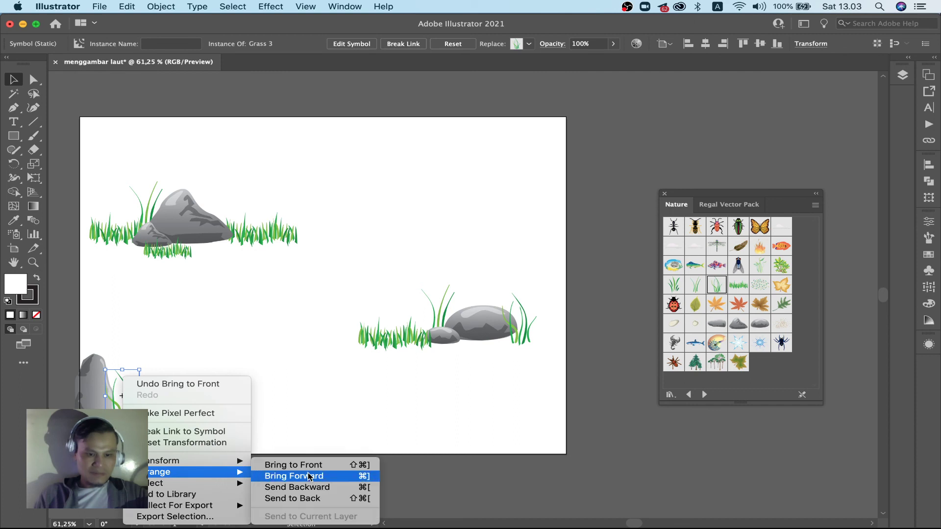
{"action": "left_click", "coordinate": [319, 499]}
{"action": "left_click", "coordinate": [339, 366]}
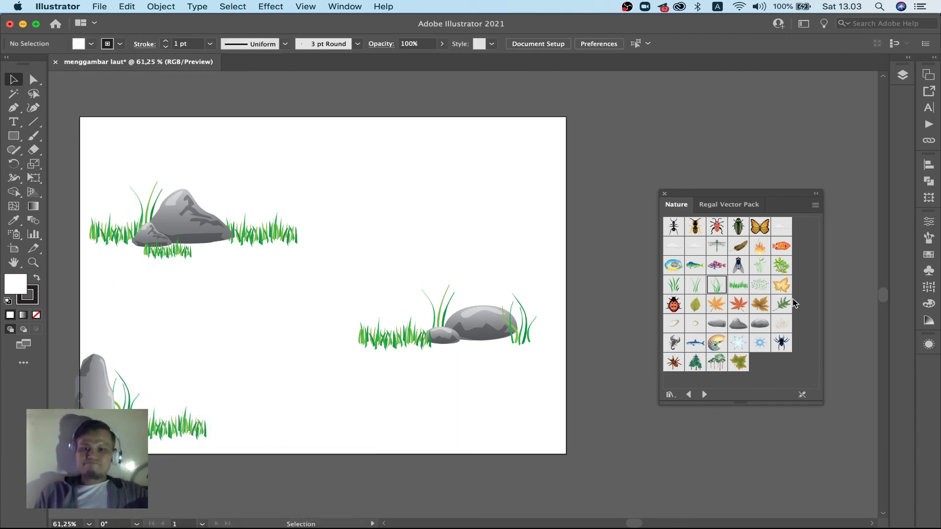
- Place a Foliage 2 bush at the right cluster, sent behind the grass and rocks
{"action": "mouse_move", "coordinate": [546, 335]}
{"action": "left_mouse_down"}
{"action": "mouse_move", "coordinate": [292, 303]}
{"action": "mouse_move", "coordinate": [395, 334]}
{"action": "left_mouse_up"}
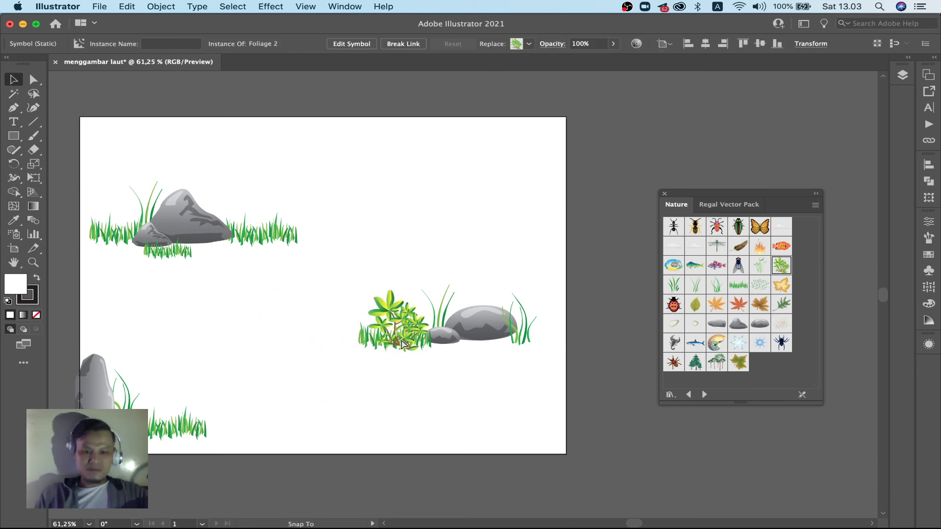
{"action": "right_click", "coordinate": [395, 332]}
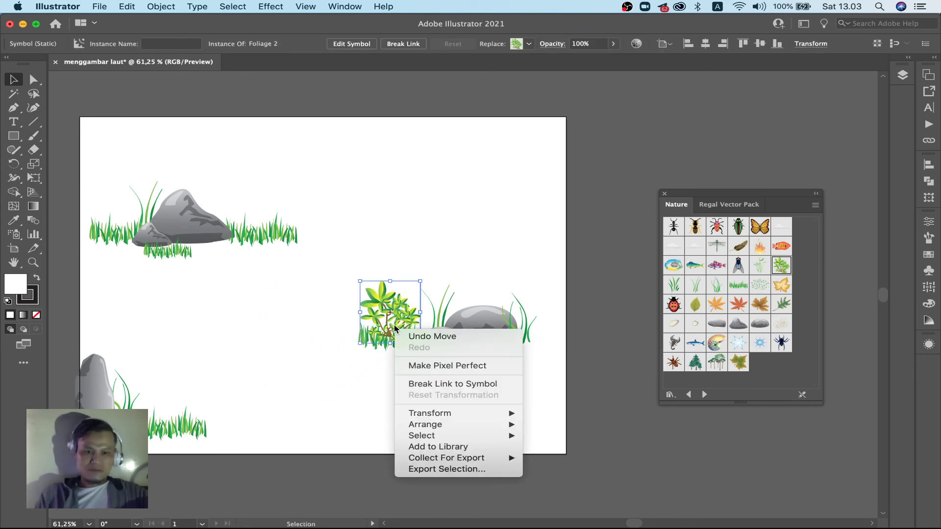
{"action": "mouse_move", "coordinate": [426, 425]}
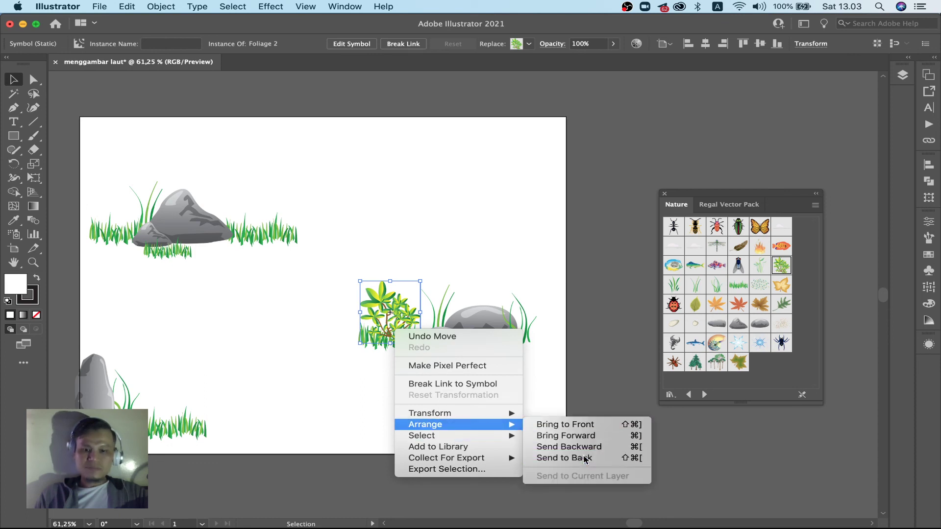
{"action": "left_click", "coordinate": [584, 458]}
{"action": "left_click", "coordinate": [395, 367]}
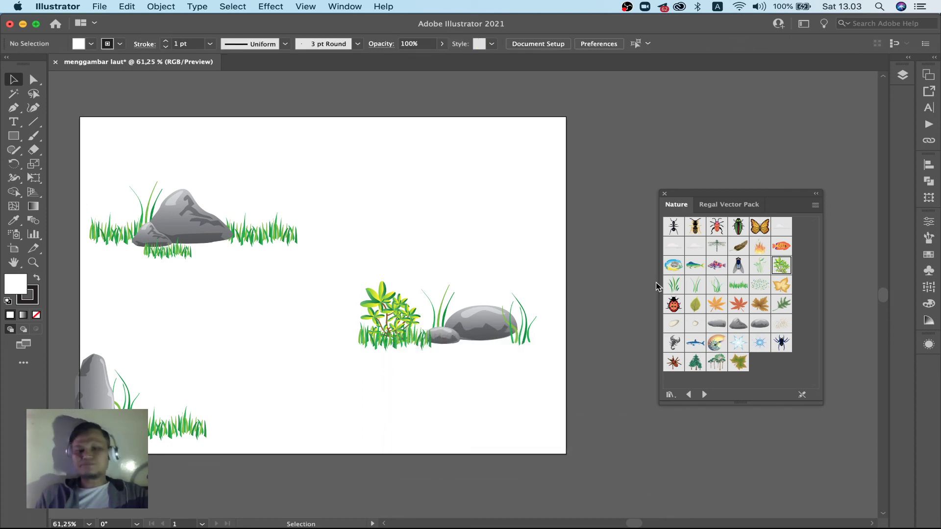
- Add a back-layered Foliage 2 bush at the upper-left rock and a Foliage 1 sprout bottom-left
{"action": "left_click_drag", "start_coordinate": [781, 265], "coordinate": [229, 209]}
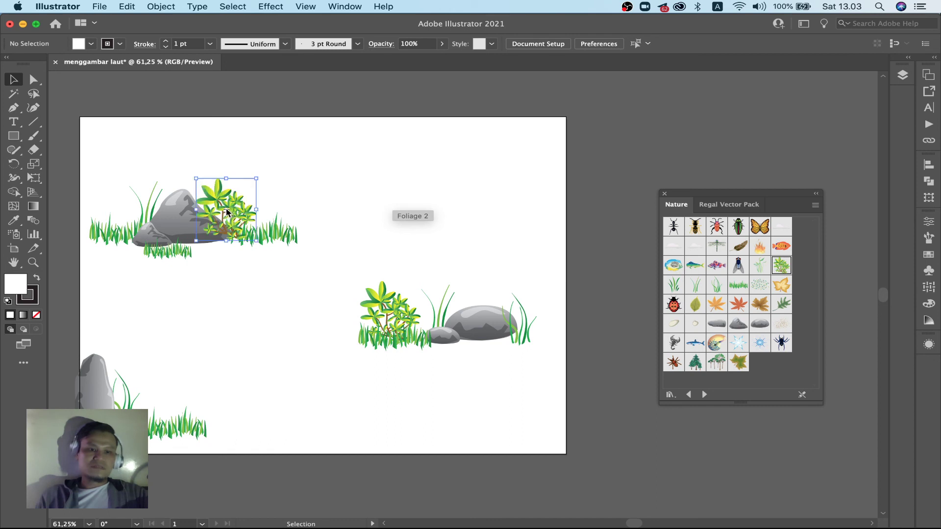
{"action": "right_click", "coordinate": [240, 201]}
{"action": "mouse_move", "coordinate": [270, 301]}
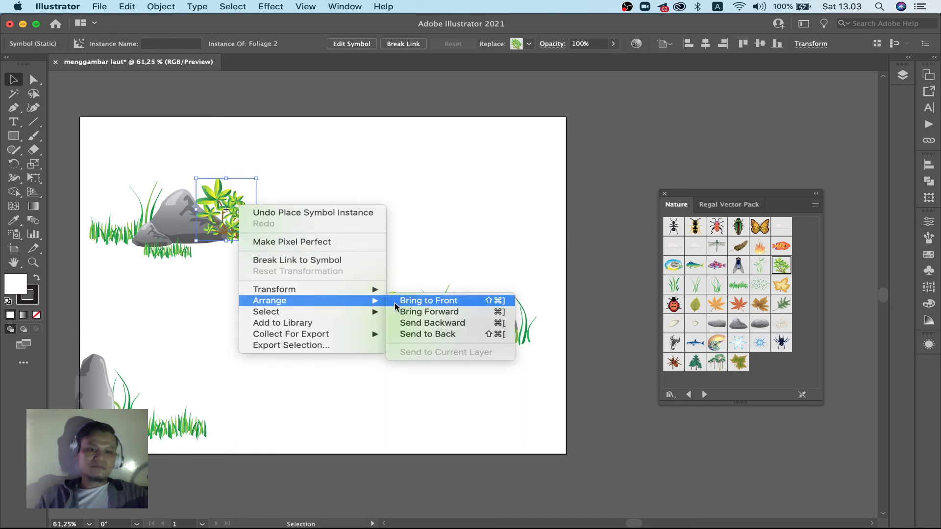
{"action": "left_click", "coordinate": [443, 334]}
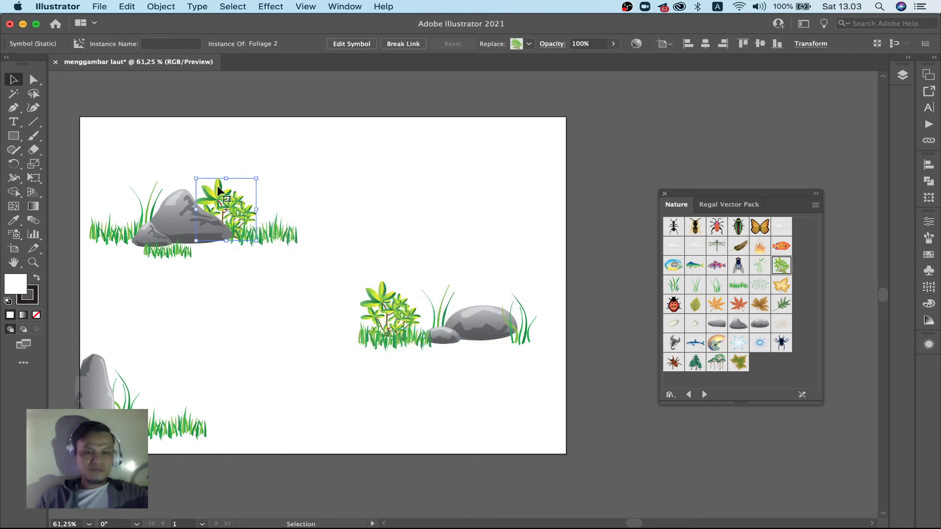
{"action": "left_click_drag", "start_coordinate": [216, 186], "coordinate": [210, 173]}
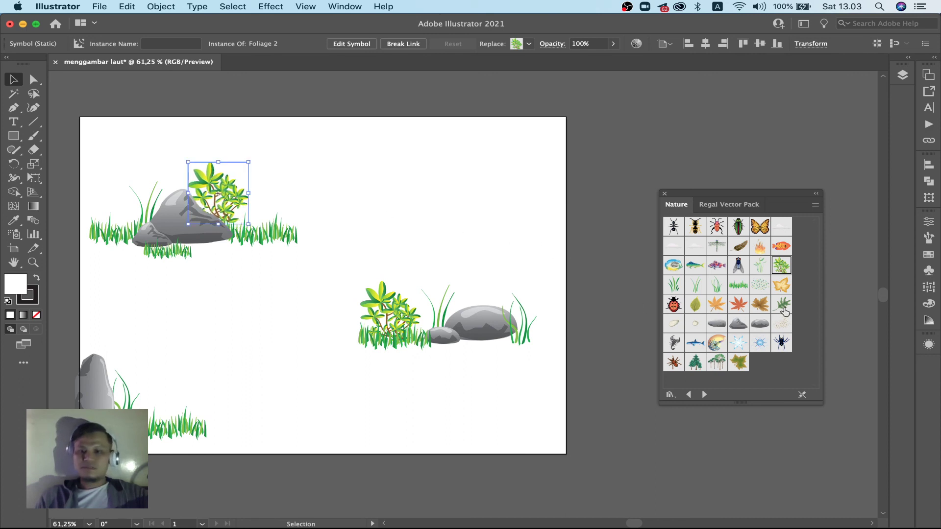
{"action": "mouse_move", "coordinate": [761, 273]}
{"action": "left_mouse_down"}
{"action": "mouse_move", "coordinate": [250, 341]}
{"action": "mouse_move", "coordinate": [157, 395]}
{"action": "left_mouse_up"}
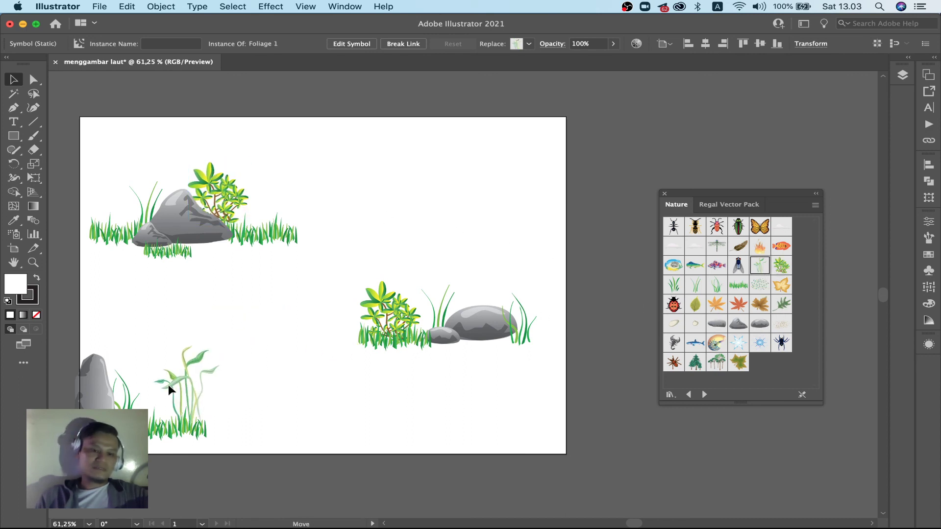
- Send the bottom-left Foliage 1 sprout to back, then add sprouts at the right and upper-left rocks
{"action": "right_click", "coordinate": [168, 388]}
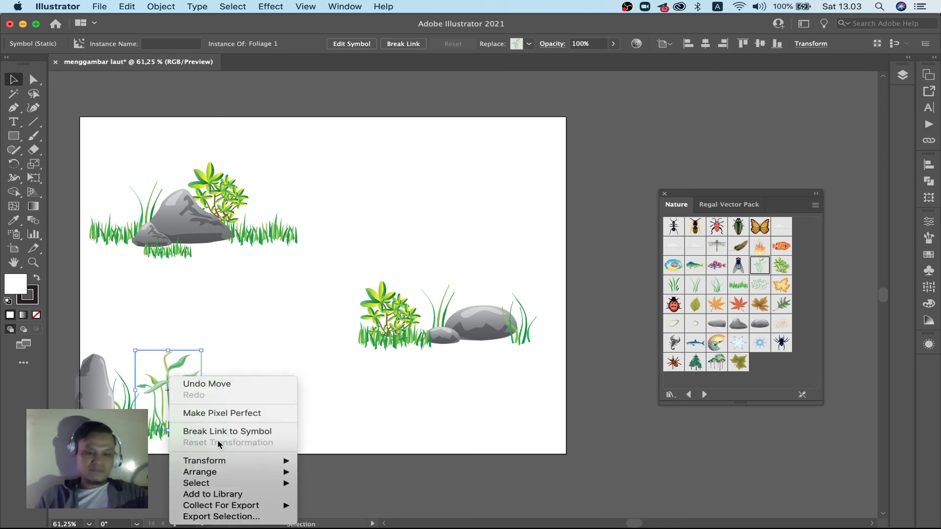
{"action": "mouse_move", "coordinate": [200, 472]}
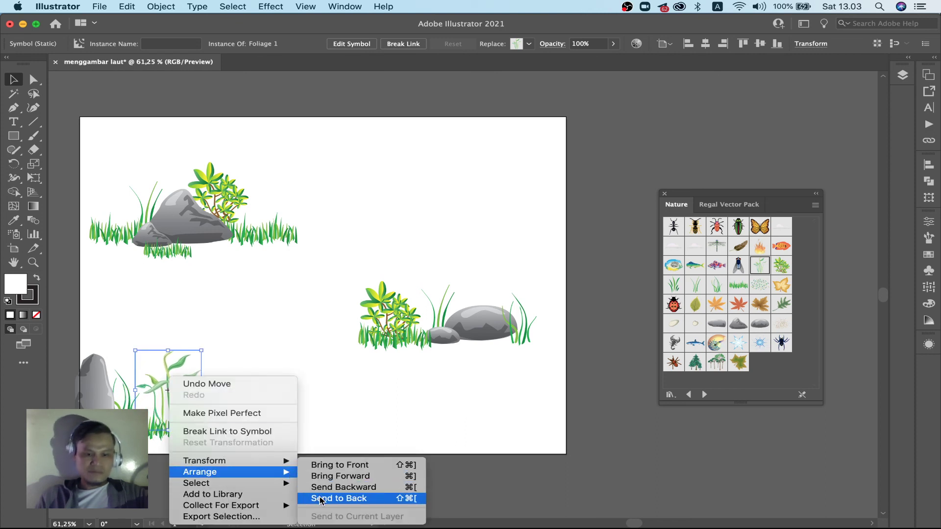
{"action": "left_click", "coordinate": [321, 500]}
{"action": "left_click", "coordinate": [320, 409]}
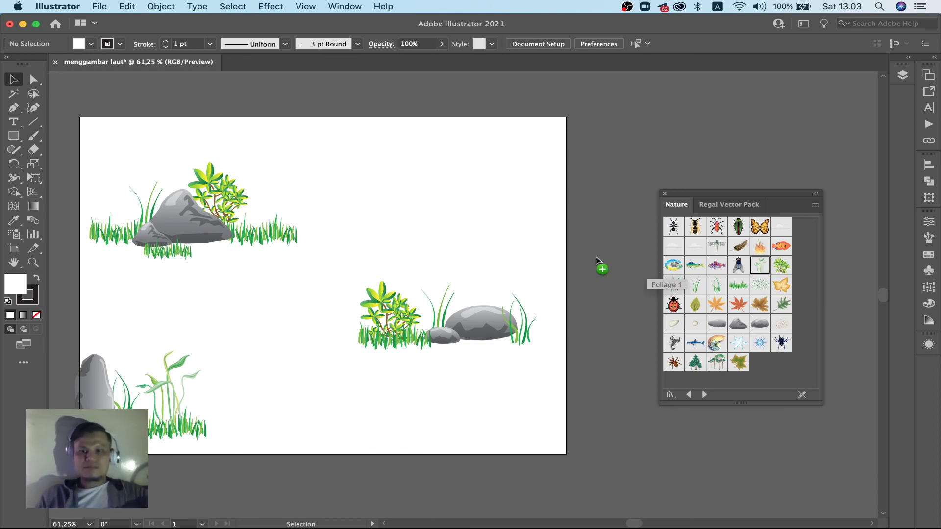
{"action": "mouse_move", "coordinate": [760, 265]}
{"action": "left_mouse_down"}
{"action": "mouse_move", "coordinate": [516, 245]}
{"action": "mouse_move", "coordinate": [482, 285]}
{"action": "mouse_move", "coordinate": [472, 307]}
{"action": "mouse_move", "coordinate": [480, 310]}
{"action": "mouse_move", "coordinate": [137, 183]}
{"action": "mouse_move", "coordinate": [182, 190]}
{"action": "left_mouse_up"}
{"action": "left_click", "coordinate": [265, 304]}
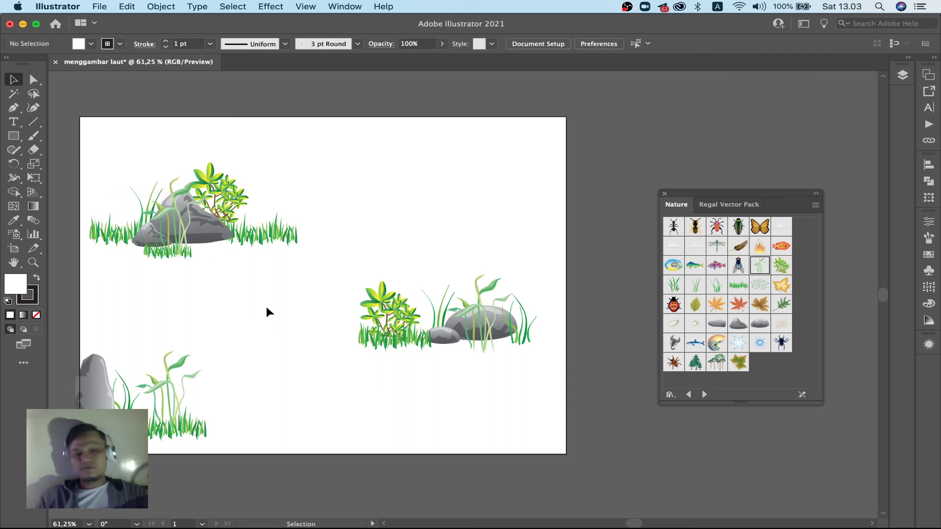